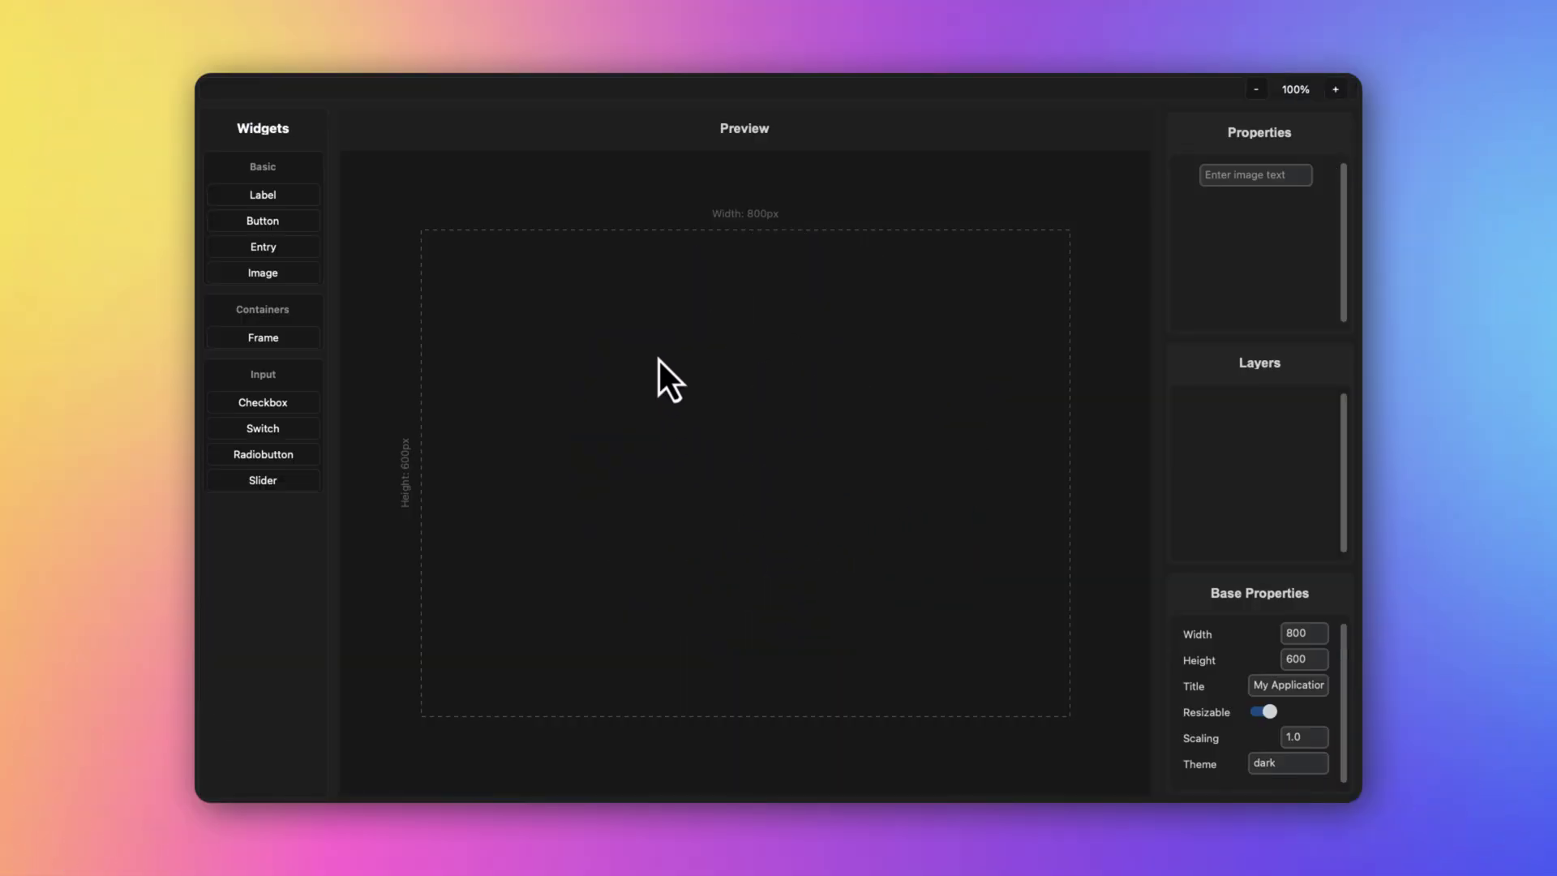
- Add an image element to the canvas and load BG.png into it
{"action": "left_click", "coordinate": [284, 273]}
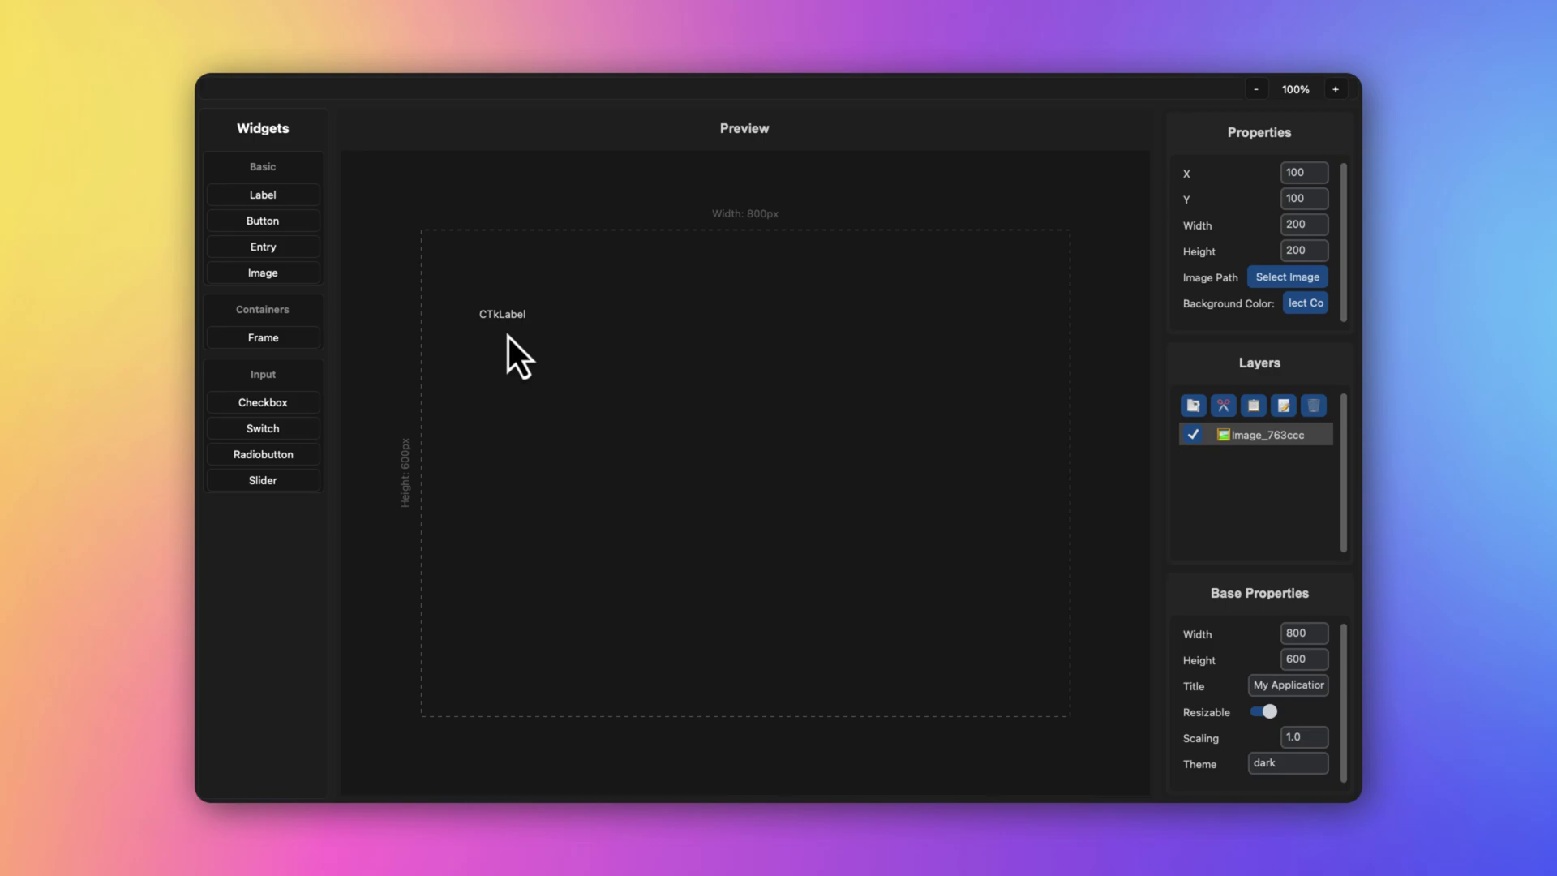
{"action": "left_click", "coordinate": [1305, 303]}
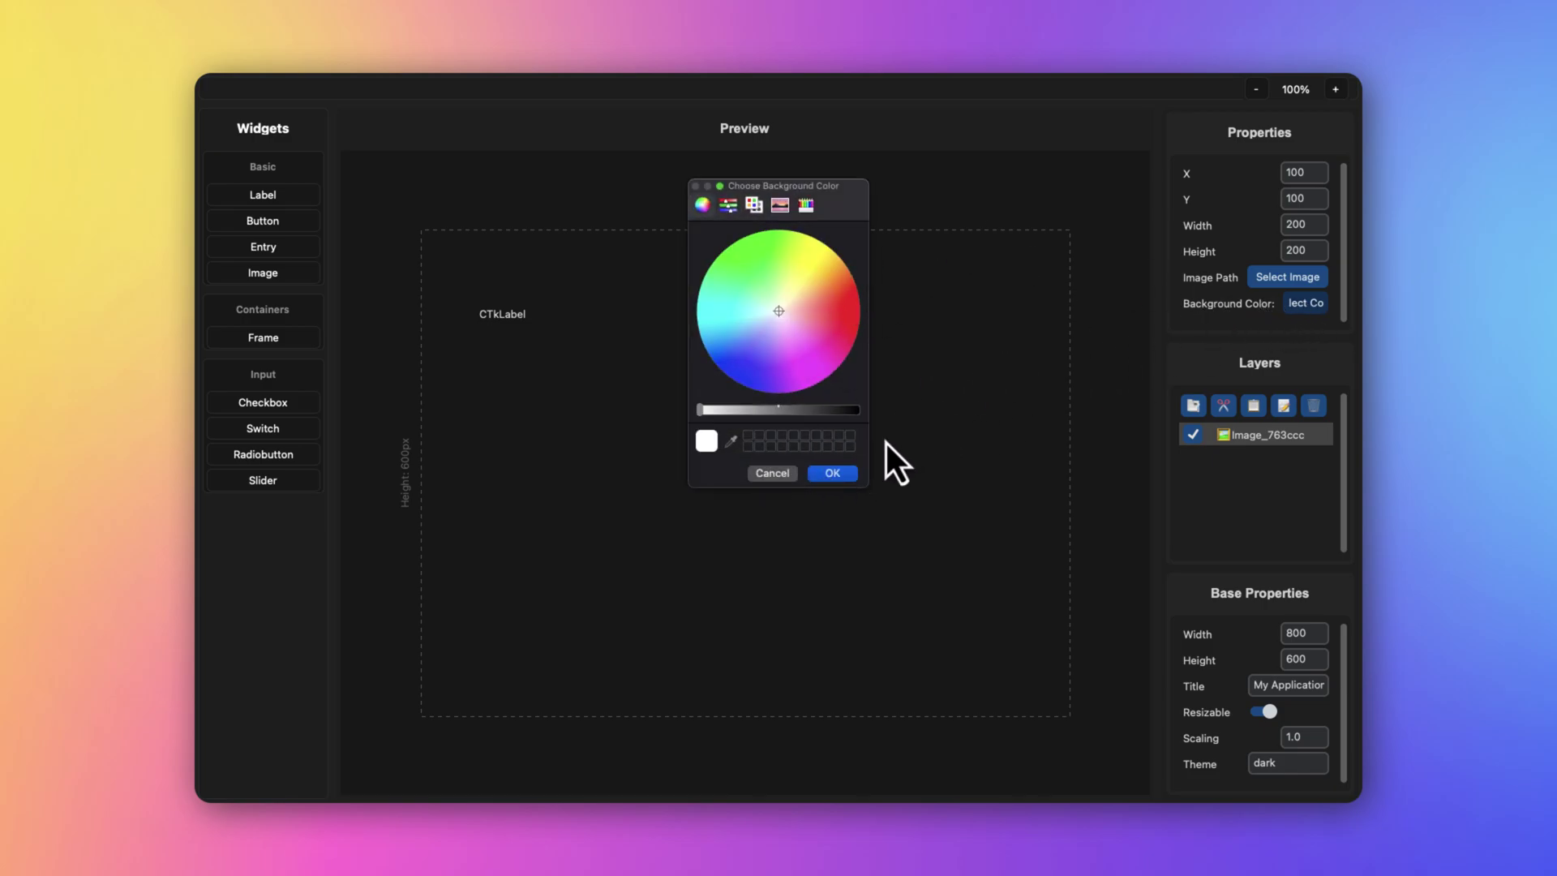
{"action": "left_click", "coordinate": [785, 475]}
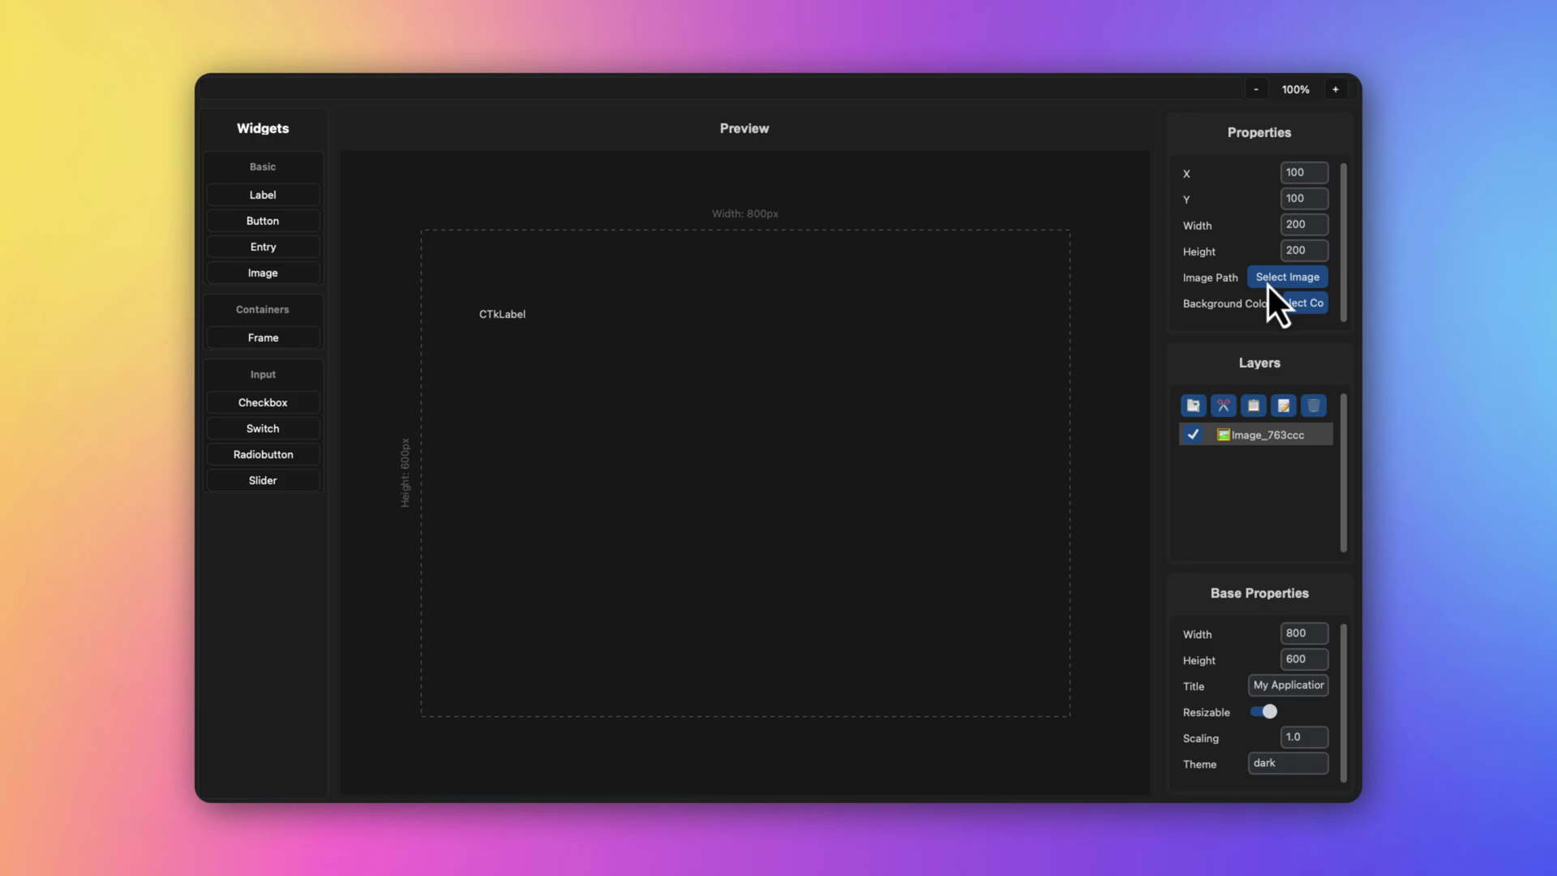
{"action": "left_click", "coordinate": [1293, 283]}
{"action": "left_click", "coordinate": [827, 235]}
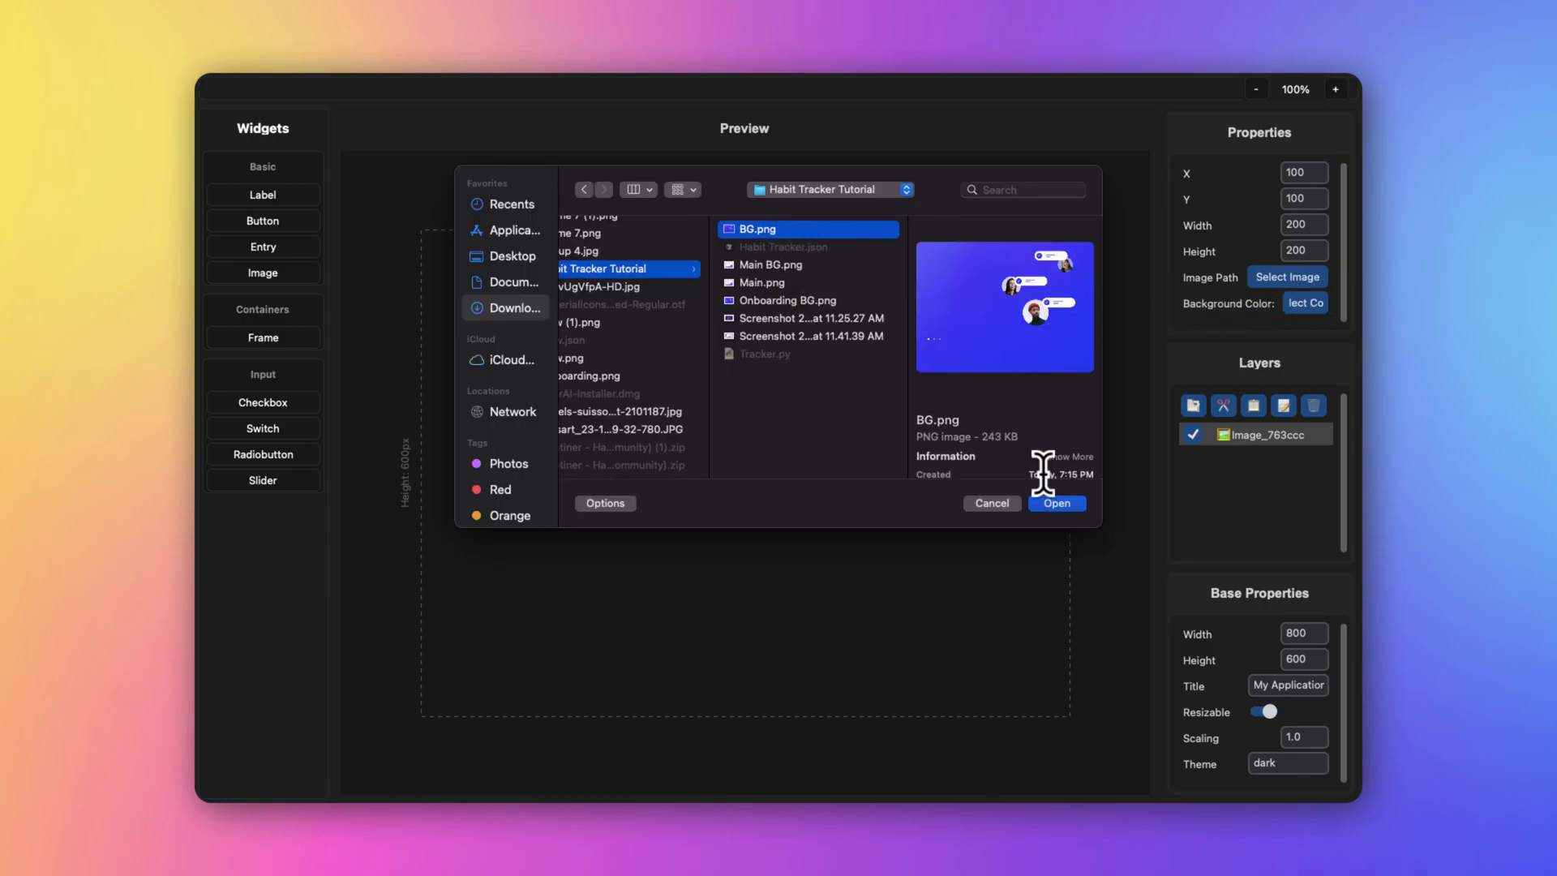
{"action": "left_click", "coordinate": [1054, 504]}
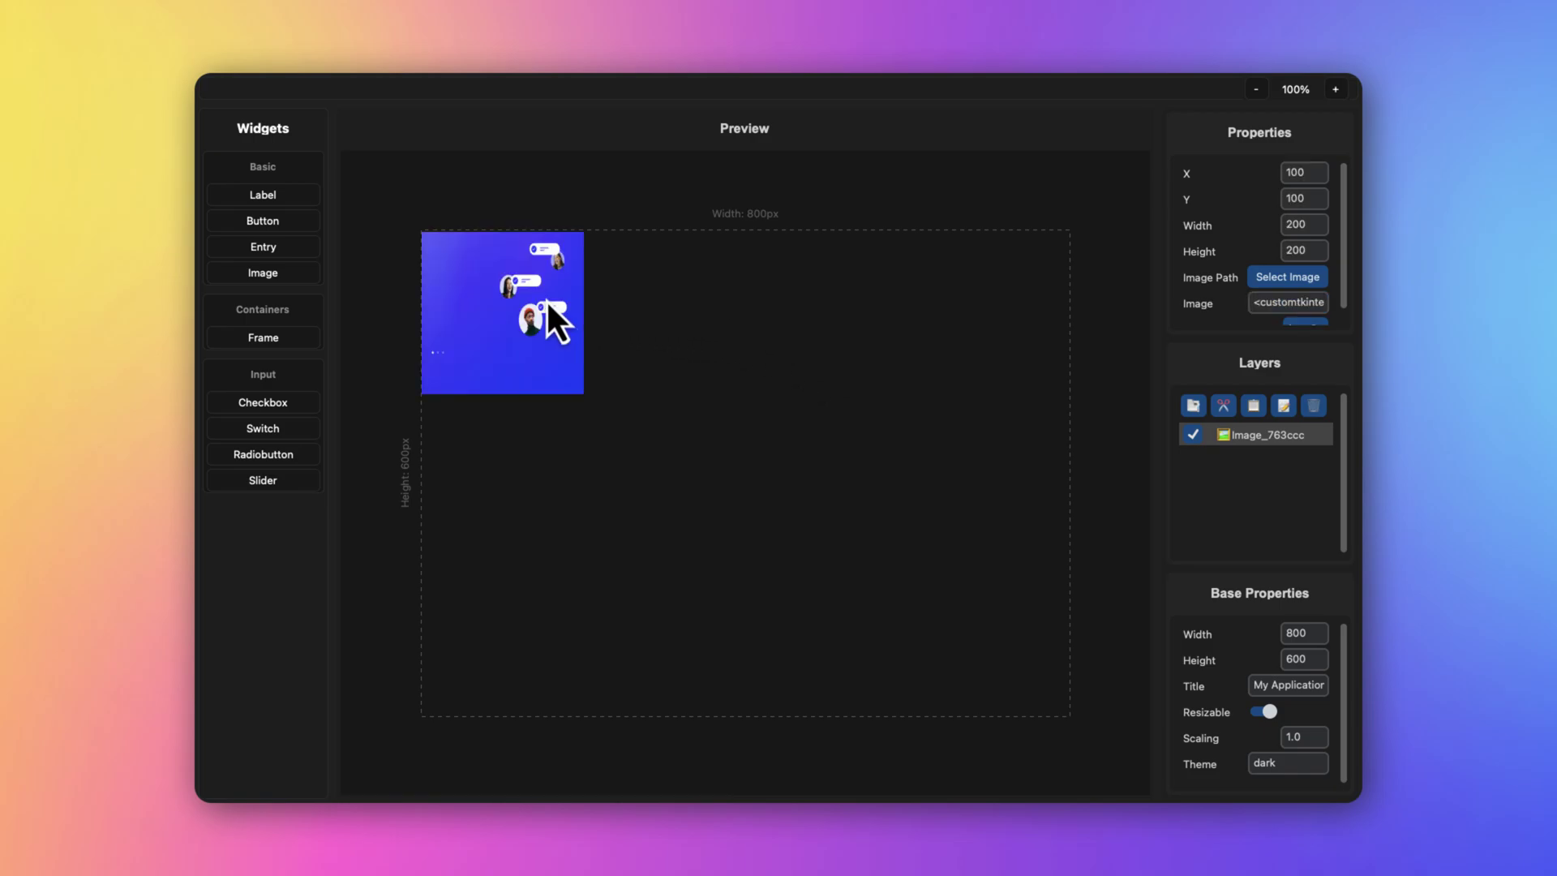
- Position the background image and size it to 750 × 550
{"action": "left_click_drag", "start_coordinate": [509, 299], "coordinate": [528, 308]}
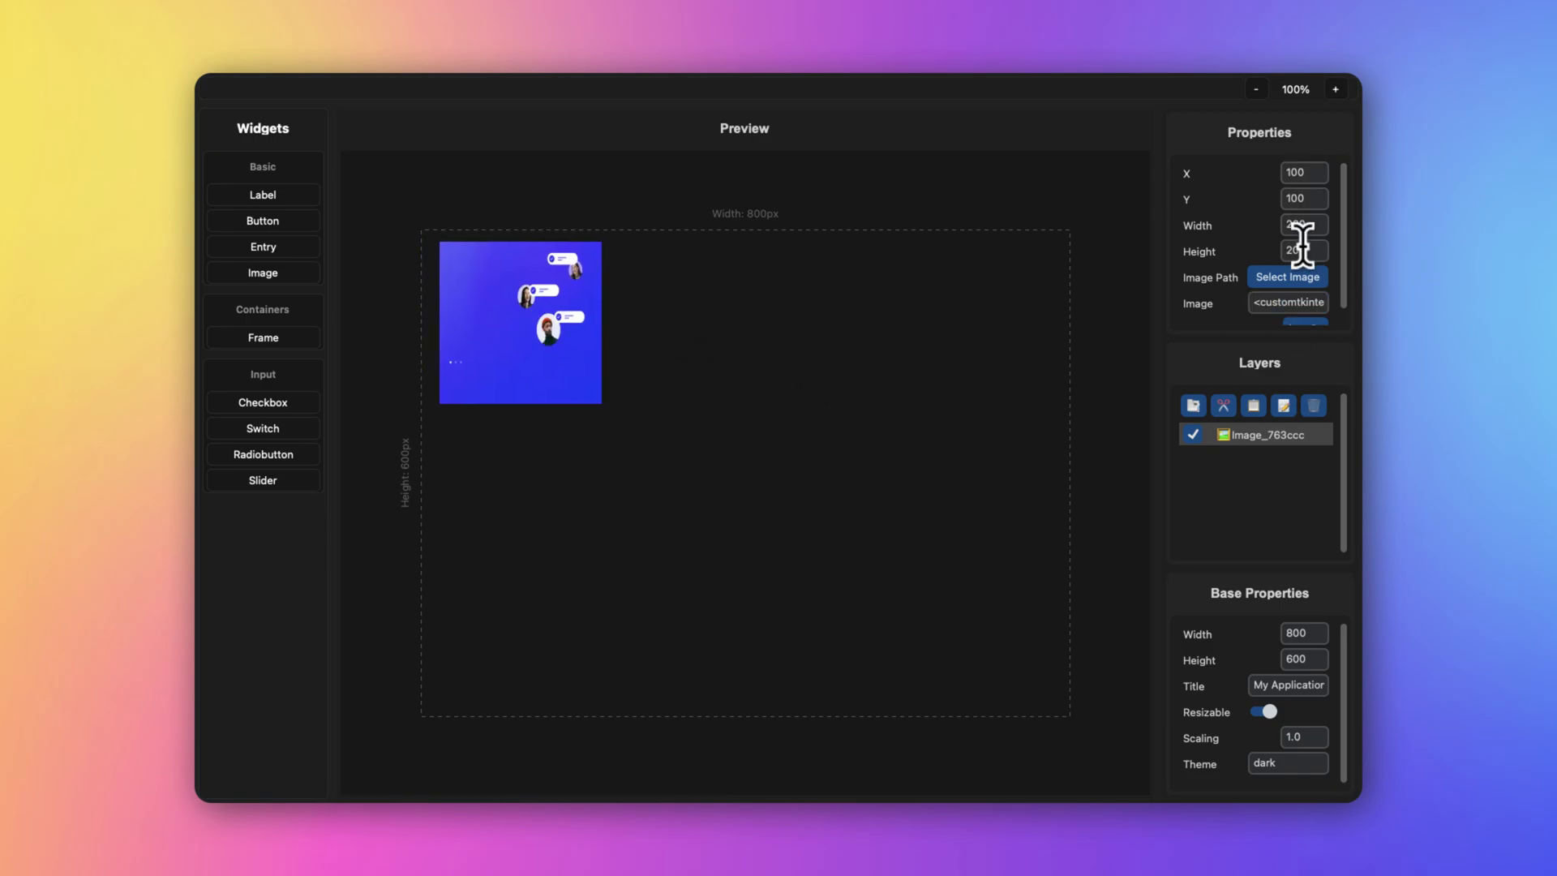
{"action": "scroll", "coordinate": [1308, 243], "scroll_direction": "down", "scroll_amount": 1}
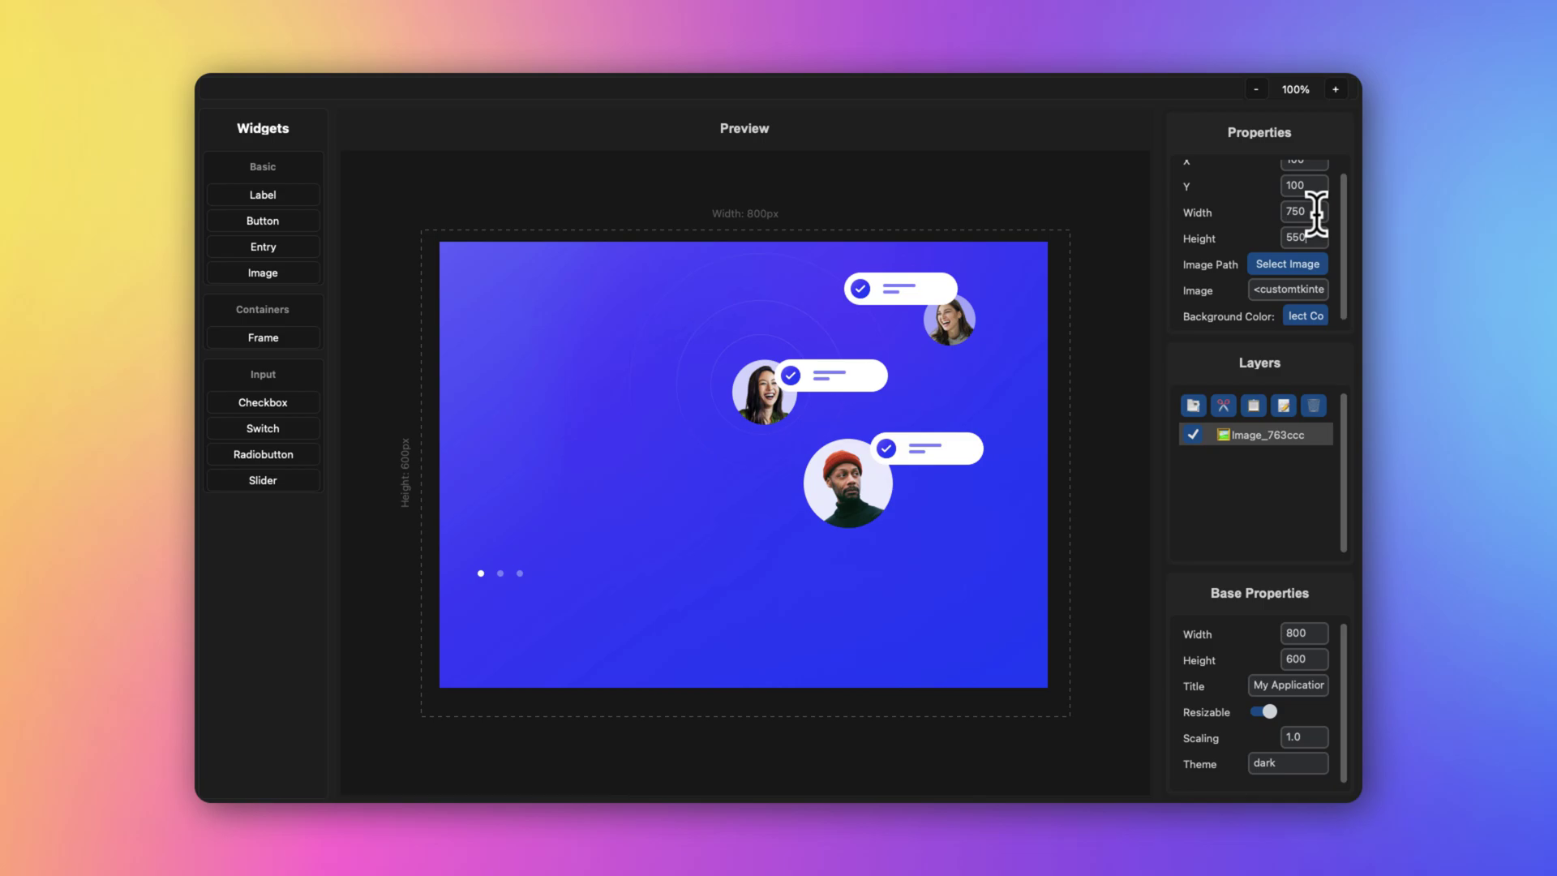
{"action": "key", "text": "Return"}
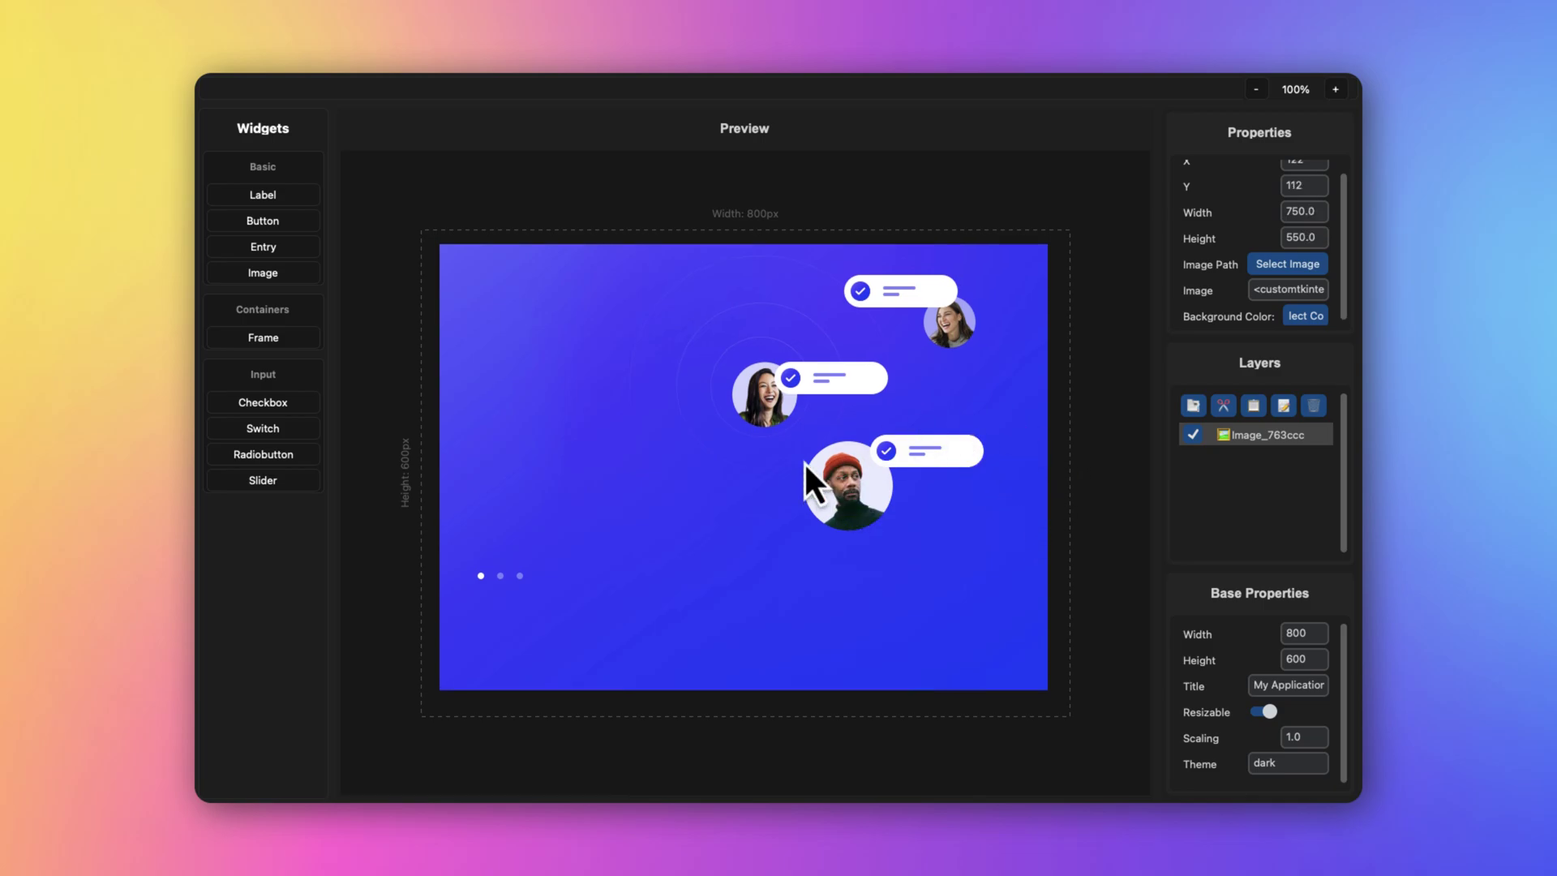
- Place a new label on the blue background and give it the canvas blue as its background colour
{"action": "left_click", "coordinate": [266, 196]}
{"action": "left_click_drag", "start_coordinate": [475, 258], "coordinate": [491, 436]}
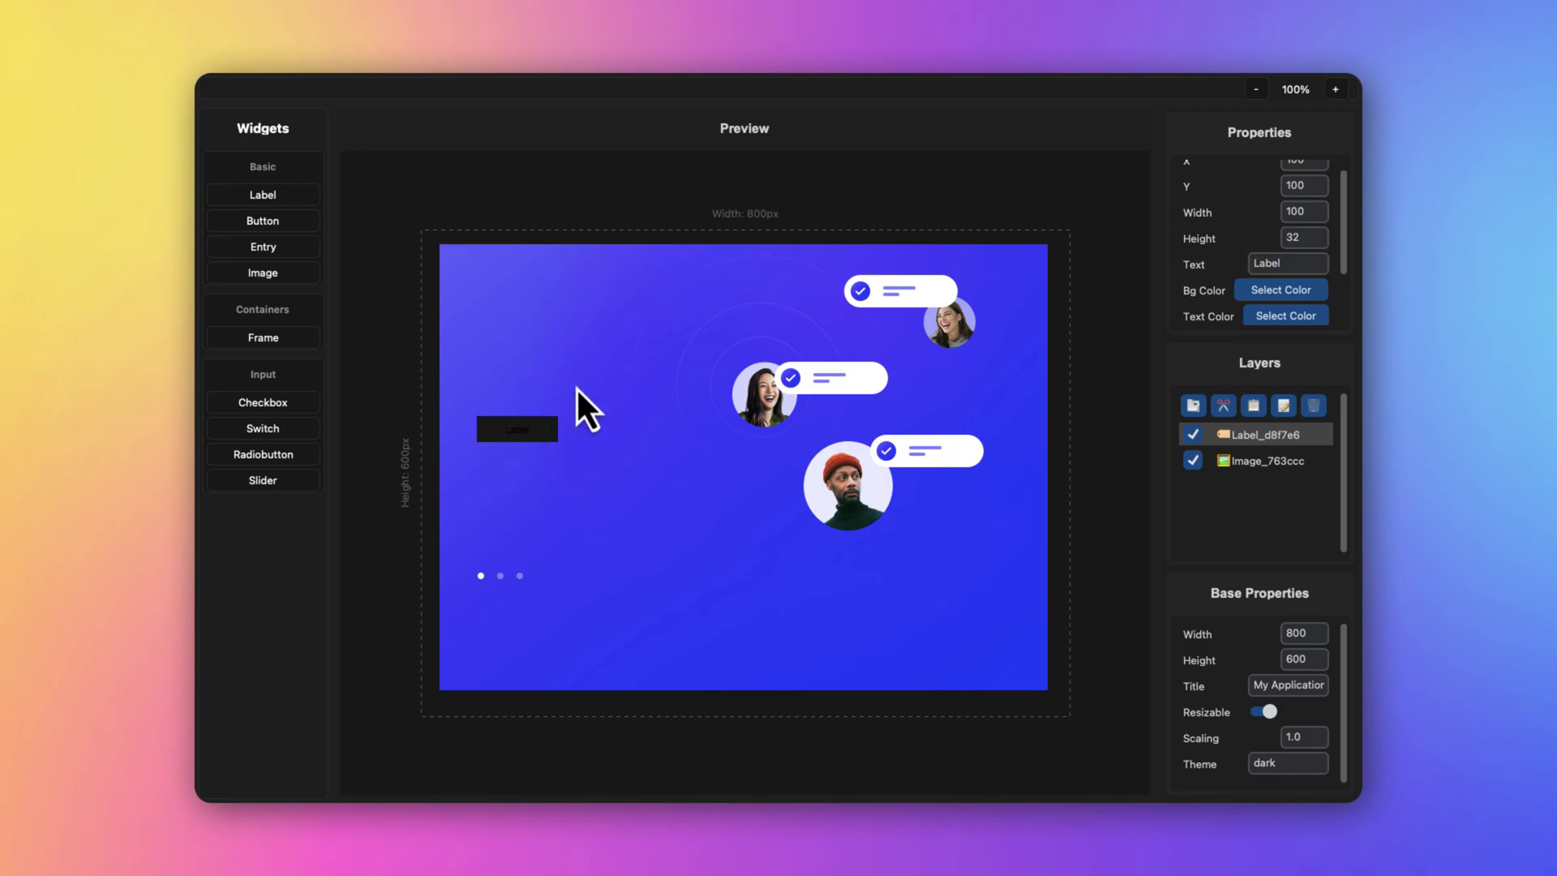
{"action": "scroll", "coordinate": [1276, 244], "scroll_direction": "down", "scroll_amount": 3}
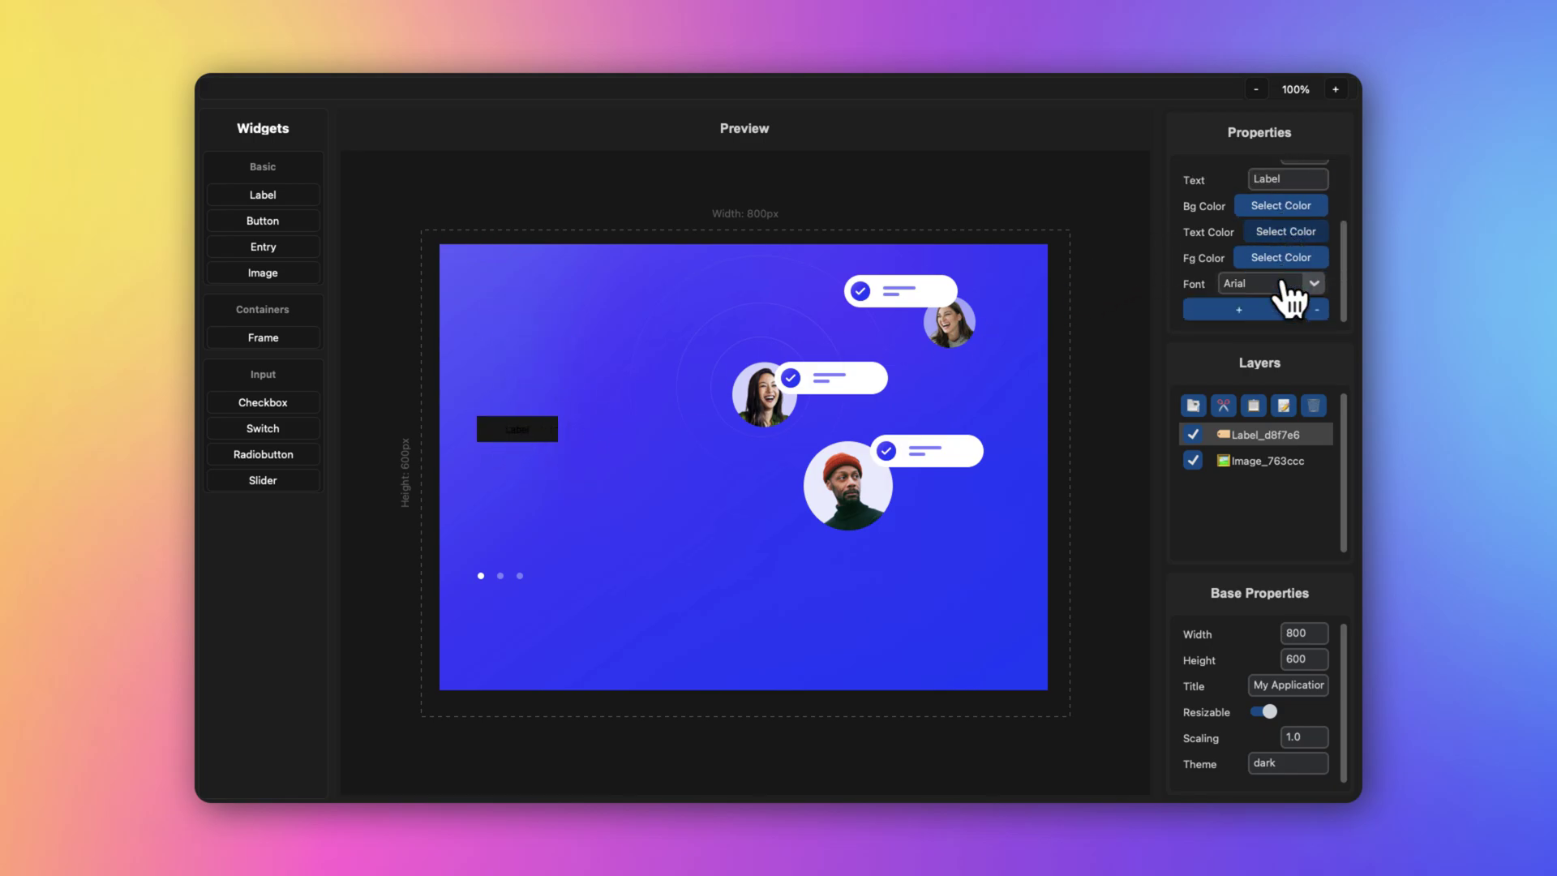
{"action": "left_click", "coordinate": [1281, 258]}
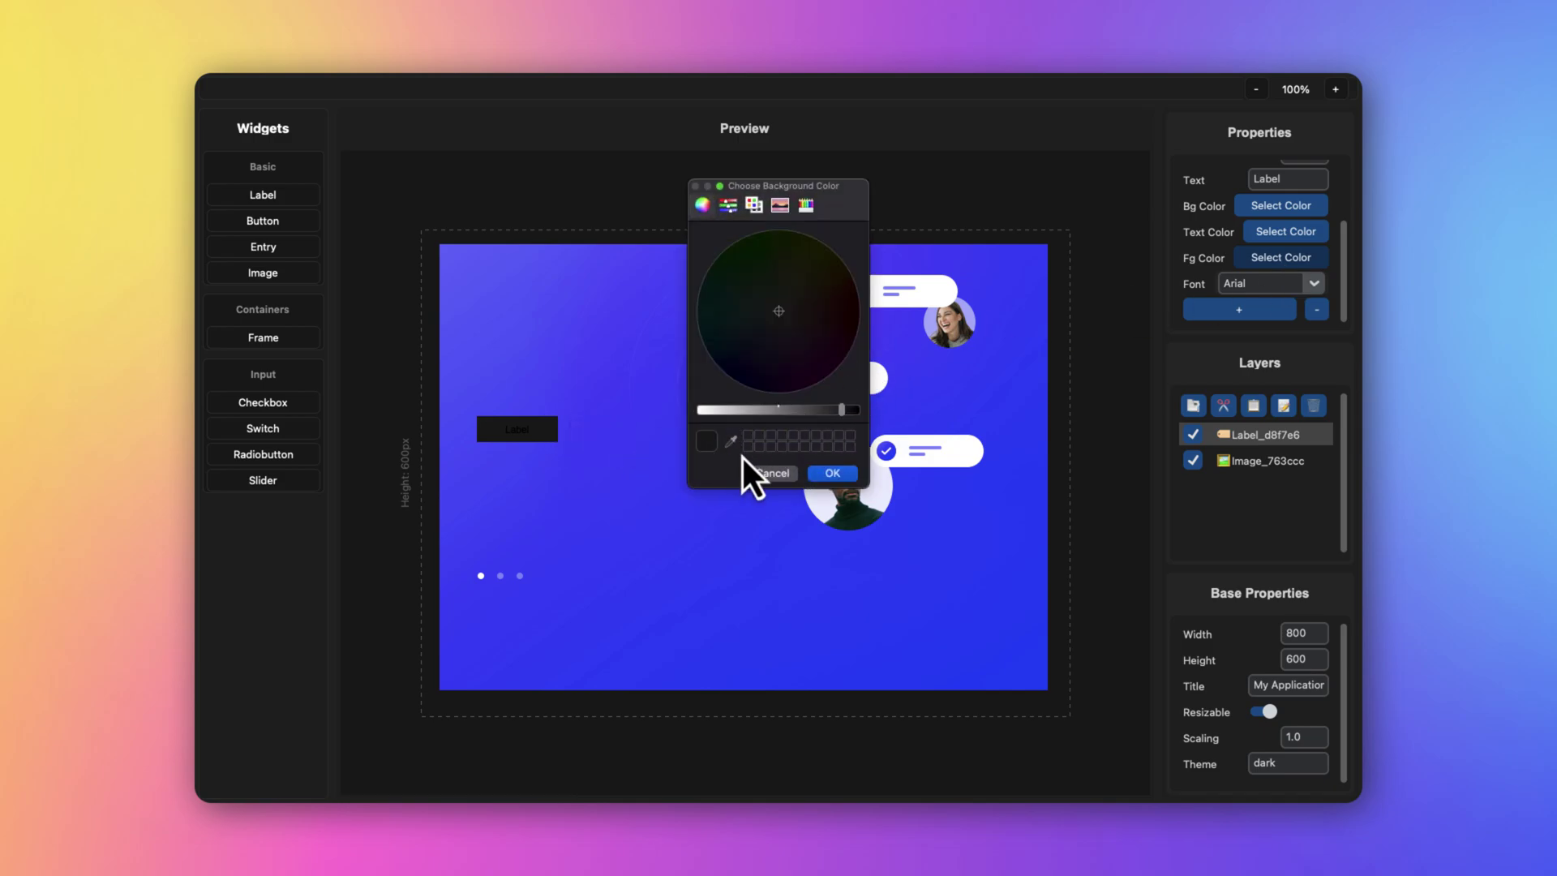
{"action": "left_click", "coordinate": [533, 404]}
{"action": "left_click", "coordinate": [832, 474]}
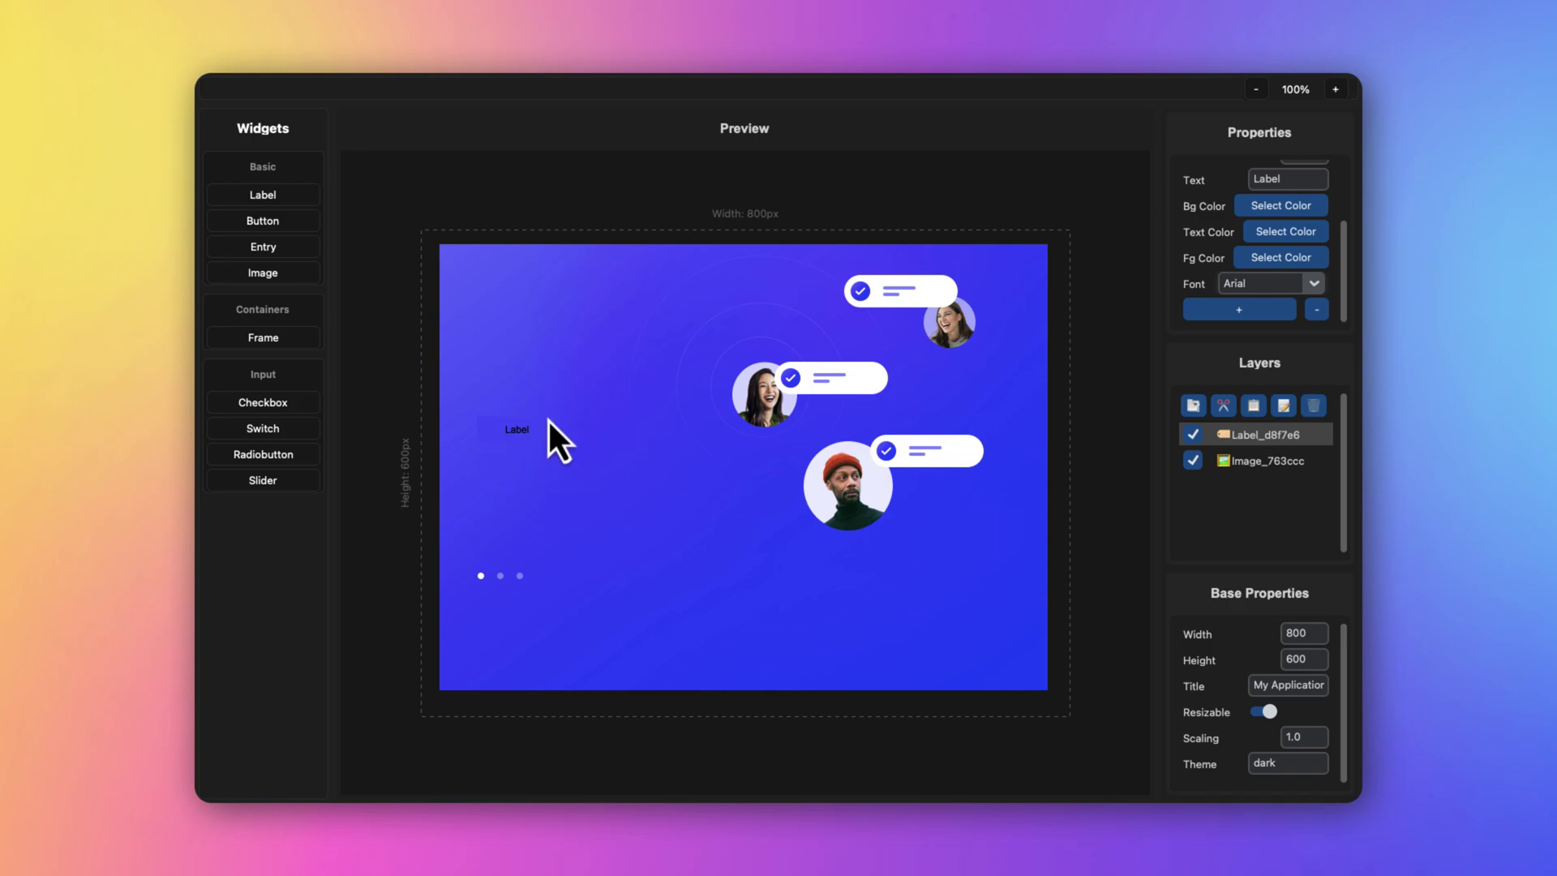
- Set the label height to 10 and move it onto the background's left side
{"action": "scroll", "coordinate": [1289, 263], "scroll_direction": "up", "scroll_amount": 3}
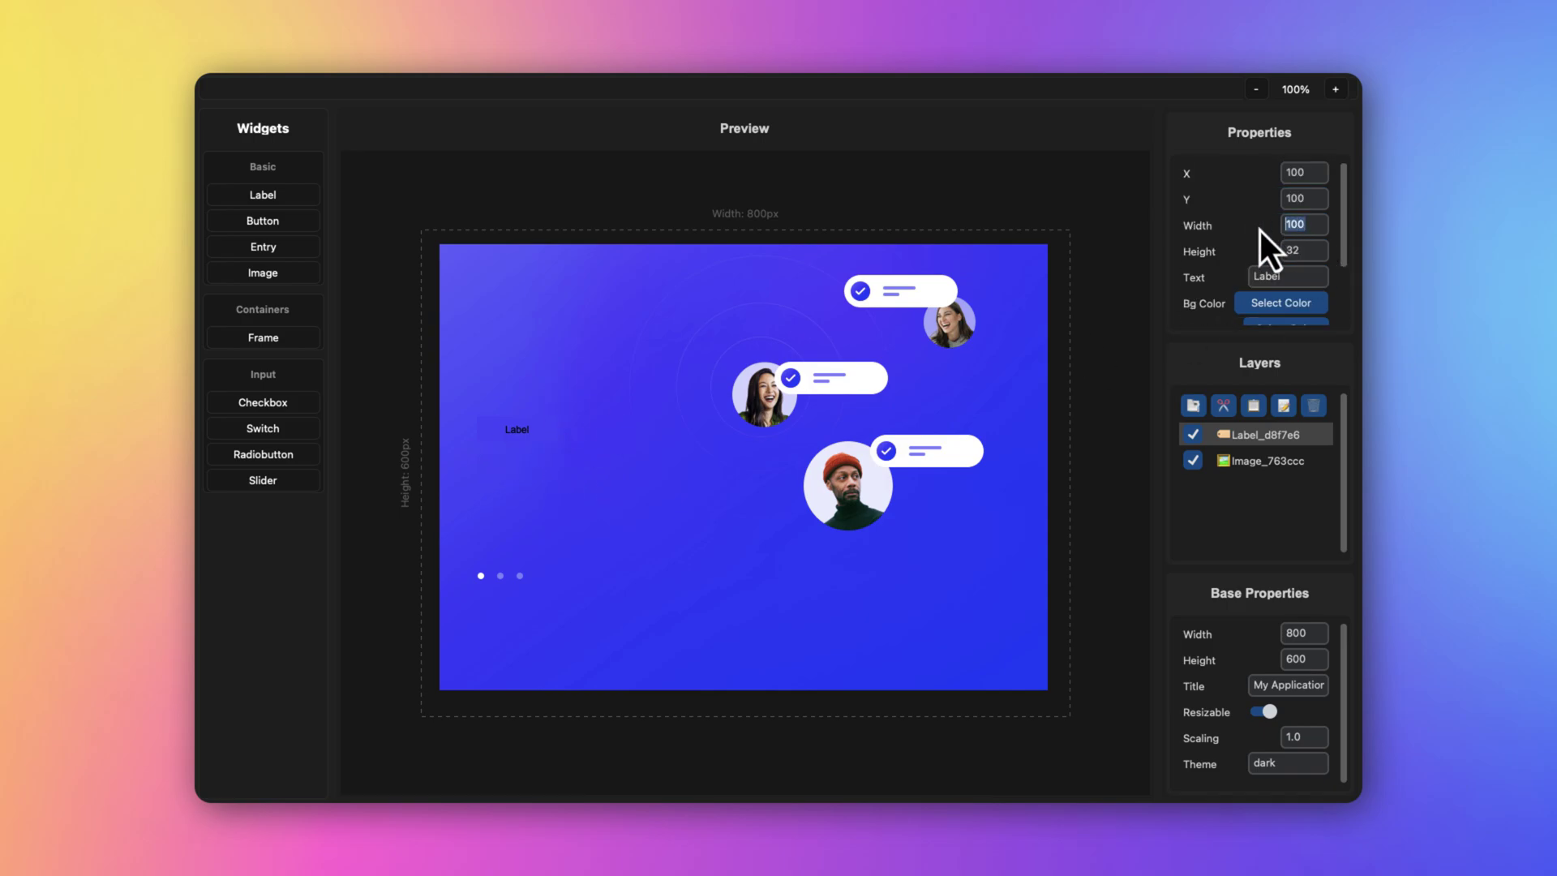
{"action": "type", "text": "10"}
{"action": "left_click_drag", "start_coordinate": [490, 425], "coordinate": [496, 444]}
{"action": "scroll", "coordinate": [1271, 227], "scroll_direction": "down", "scroll_amount": 2}
{"action": "left_click_drag", "start_coordinate": [1291, 217], "coordinate": [1249, 219]}
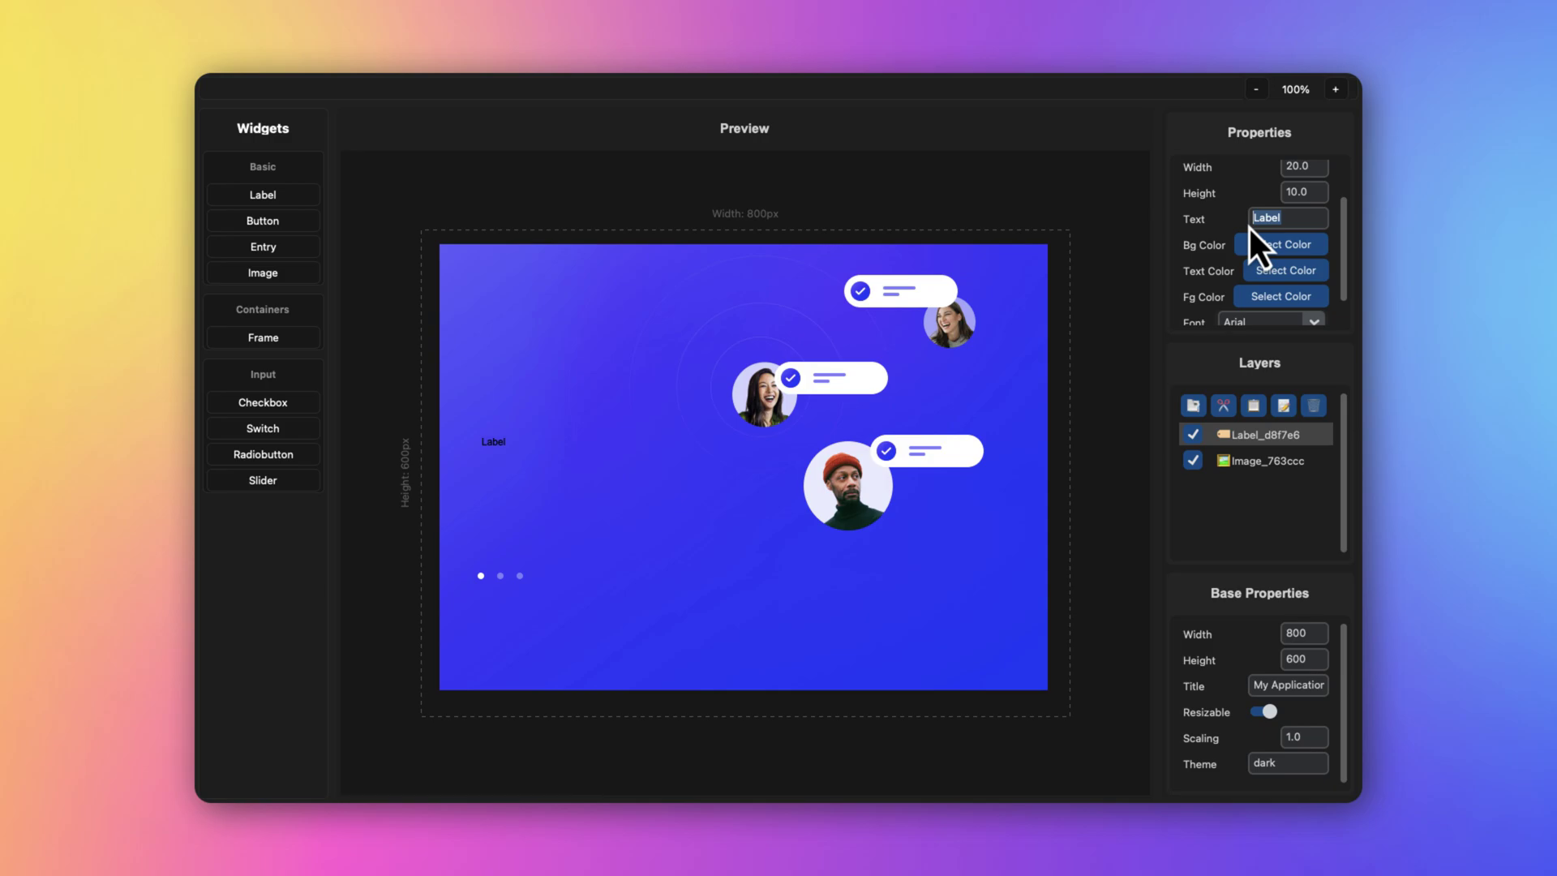
- Paste 'Getting Started' as the label text and make the text white
{"action": "type", "text": "Getting Started"}
{"action": "left_click", "coordinate": [1276, 293]}
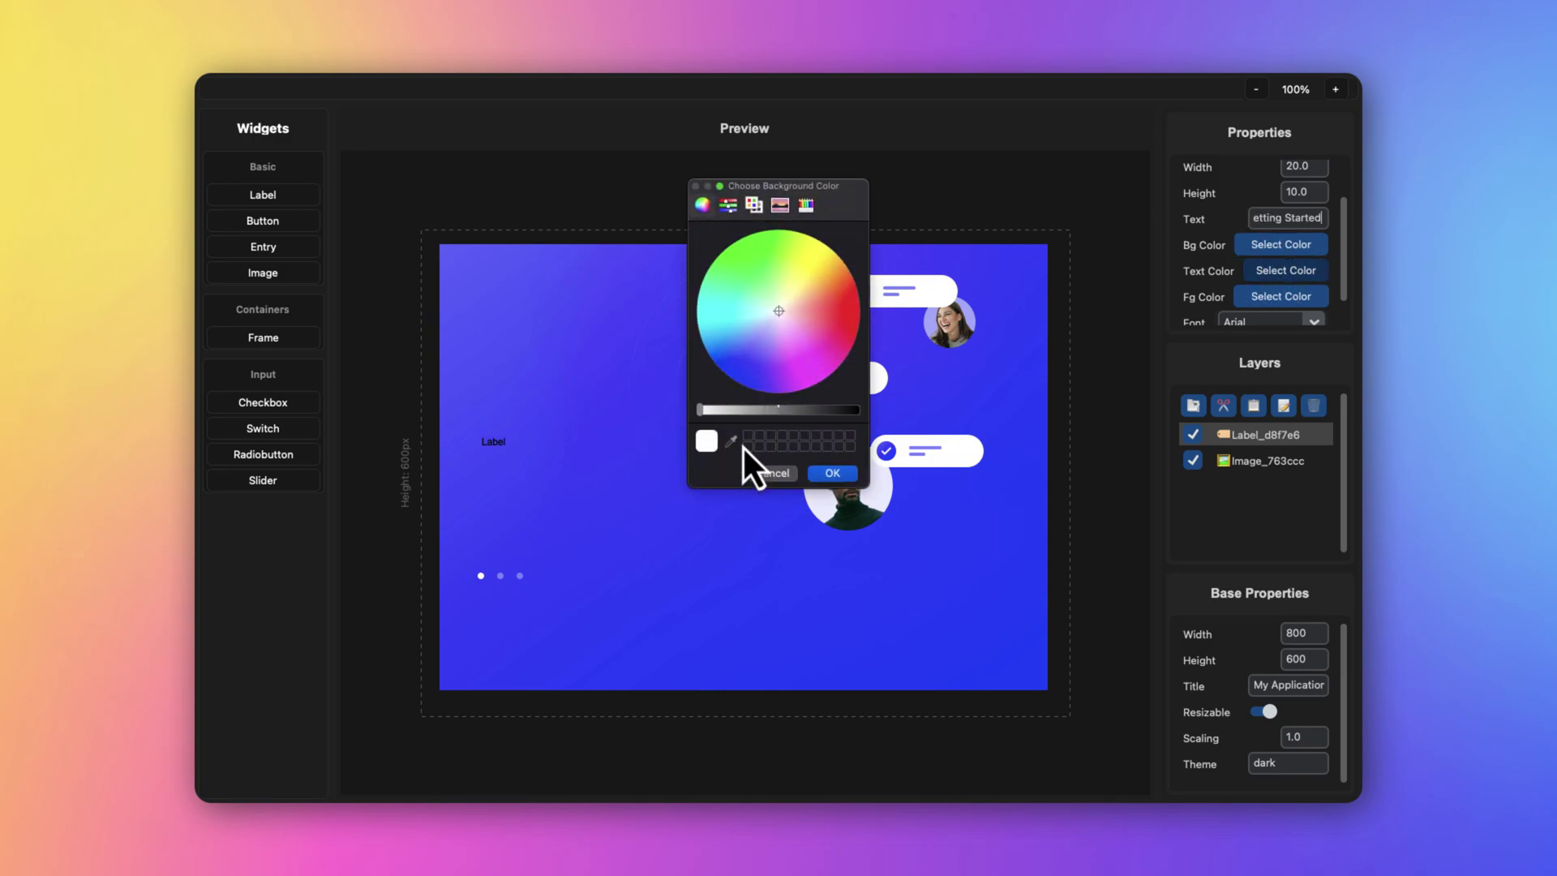
{"action": "left_click", "coordinate": [835, 479]}
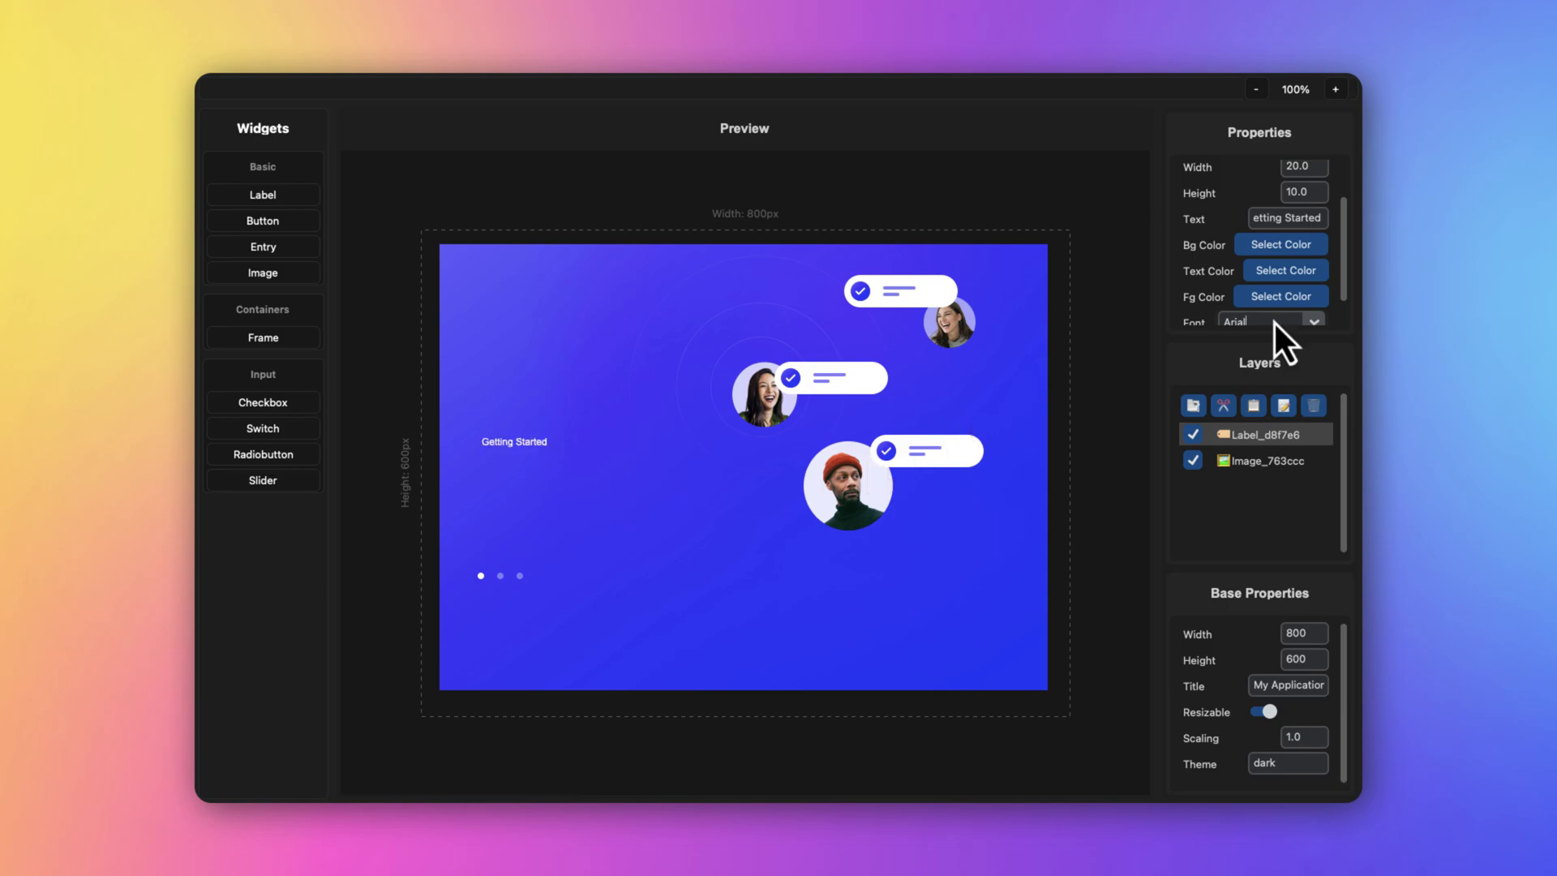
- Set the heading font to Arial Hebrew Scholar and enlarge it four sizes
{"action": "scroll", "coordinate": [1294, 314], "scroll_direction": "down", "scroll_amount": 1}
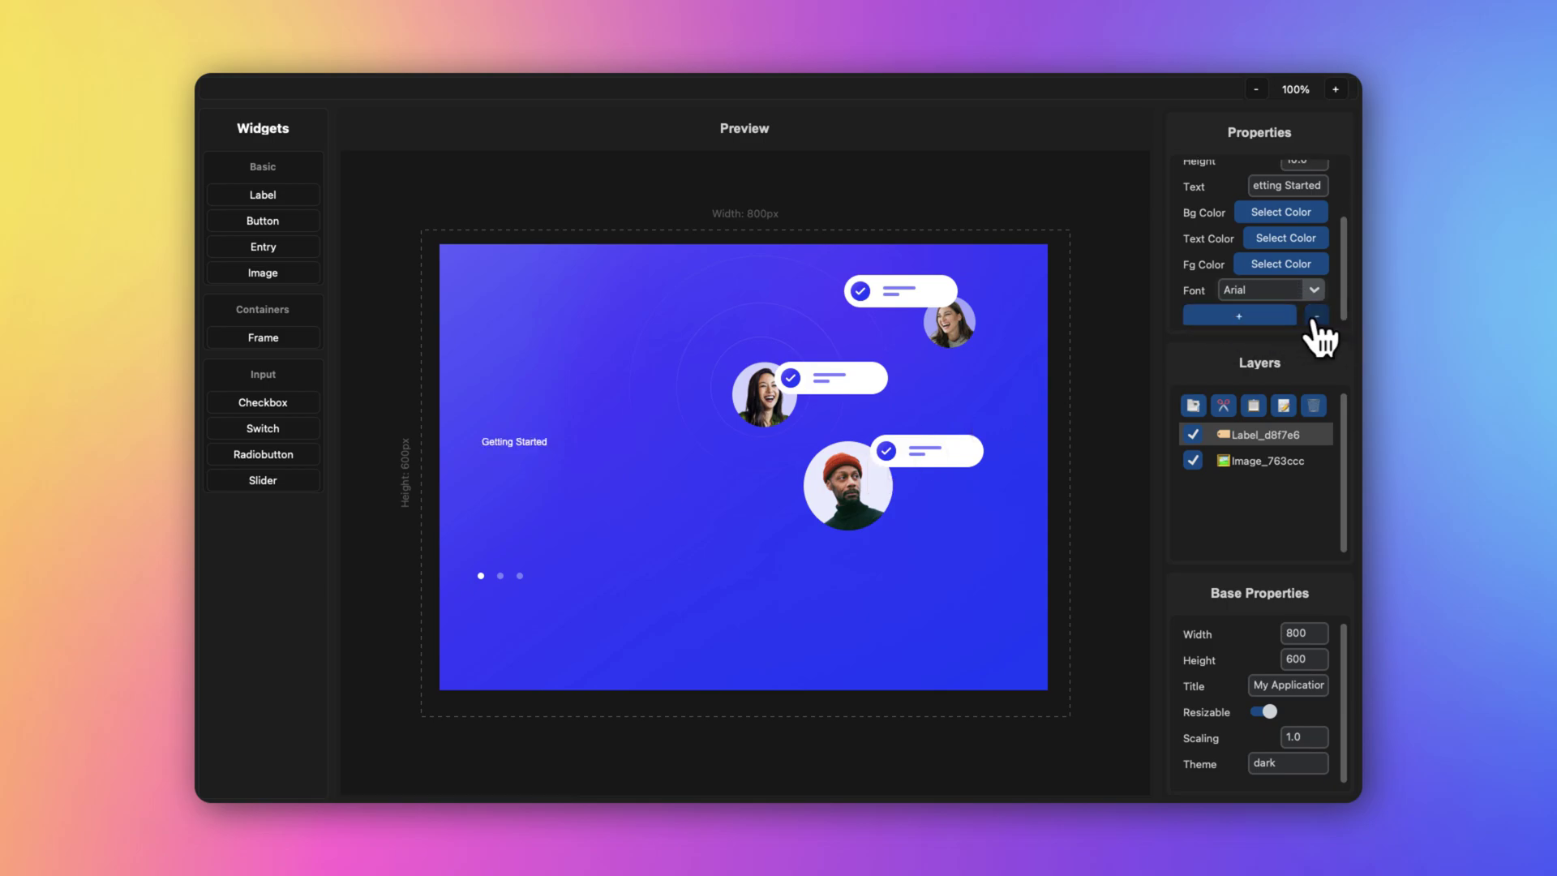
{"action": "left_click", "coordinate": [1314, 290]}
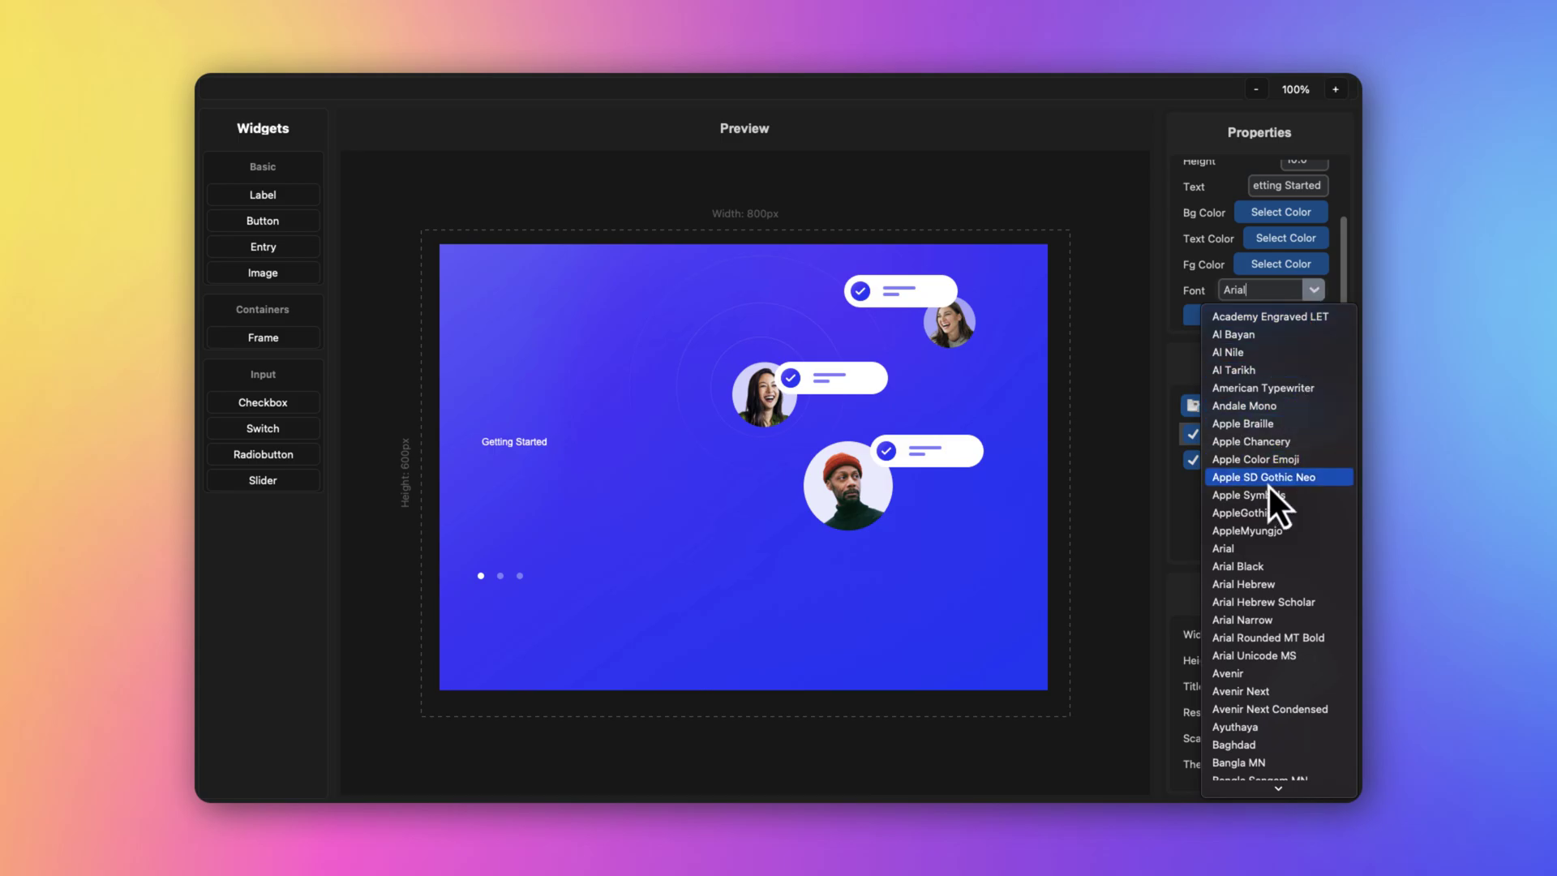
{"action": "scroll", "coordinate": [1268, 488], "scroll_direction": "down", "scroll_amount": 3}
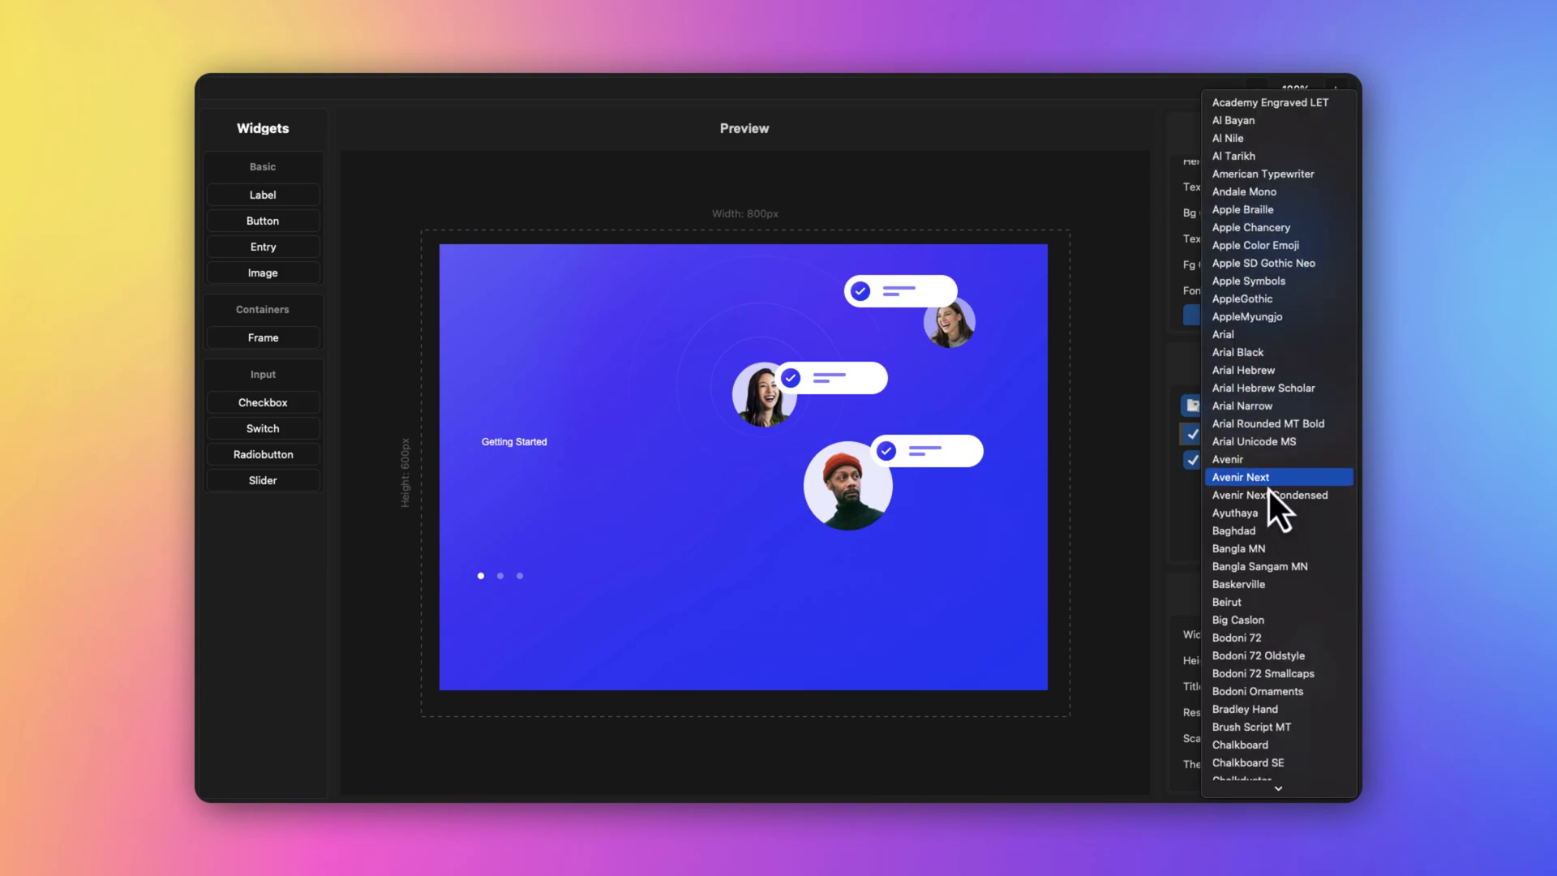
{"action": "left_click", "coordinate": [1268, 490]}
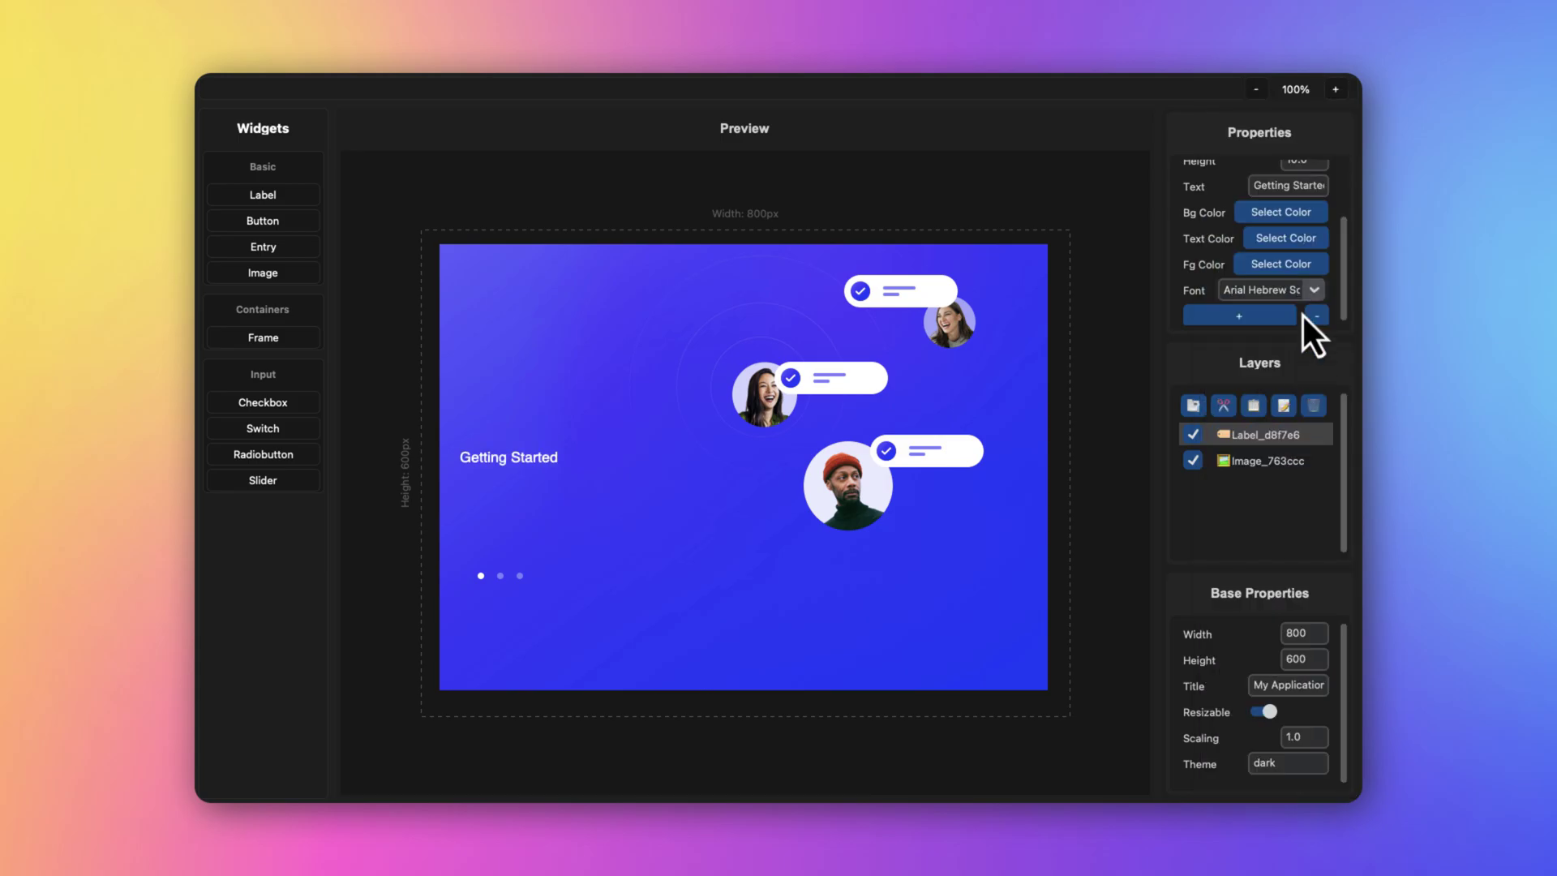
{"action": "left_click", "coordinate": [1266, 320]}
{"action": "left_click", "coordinate": [1268, 323]}
{"action": "left_click", "coordinate": [1267, 322]}
{"action": "left_click", "coordinate": [1268, 323]}
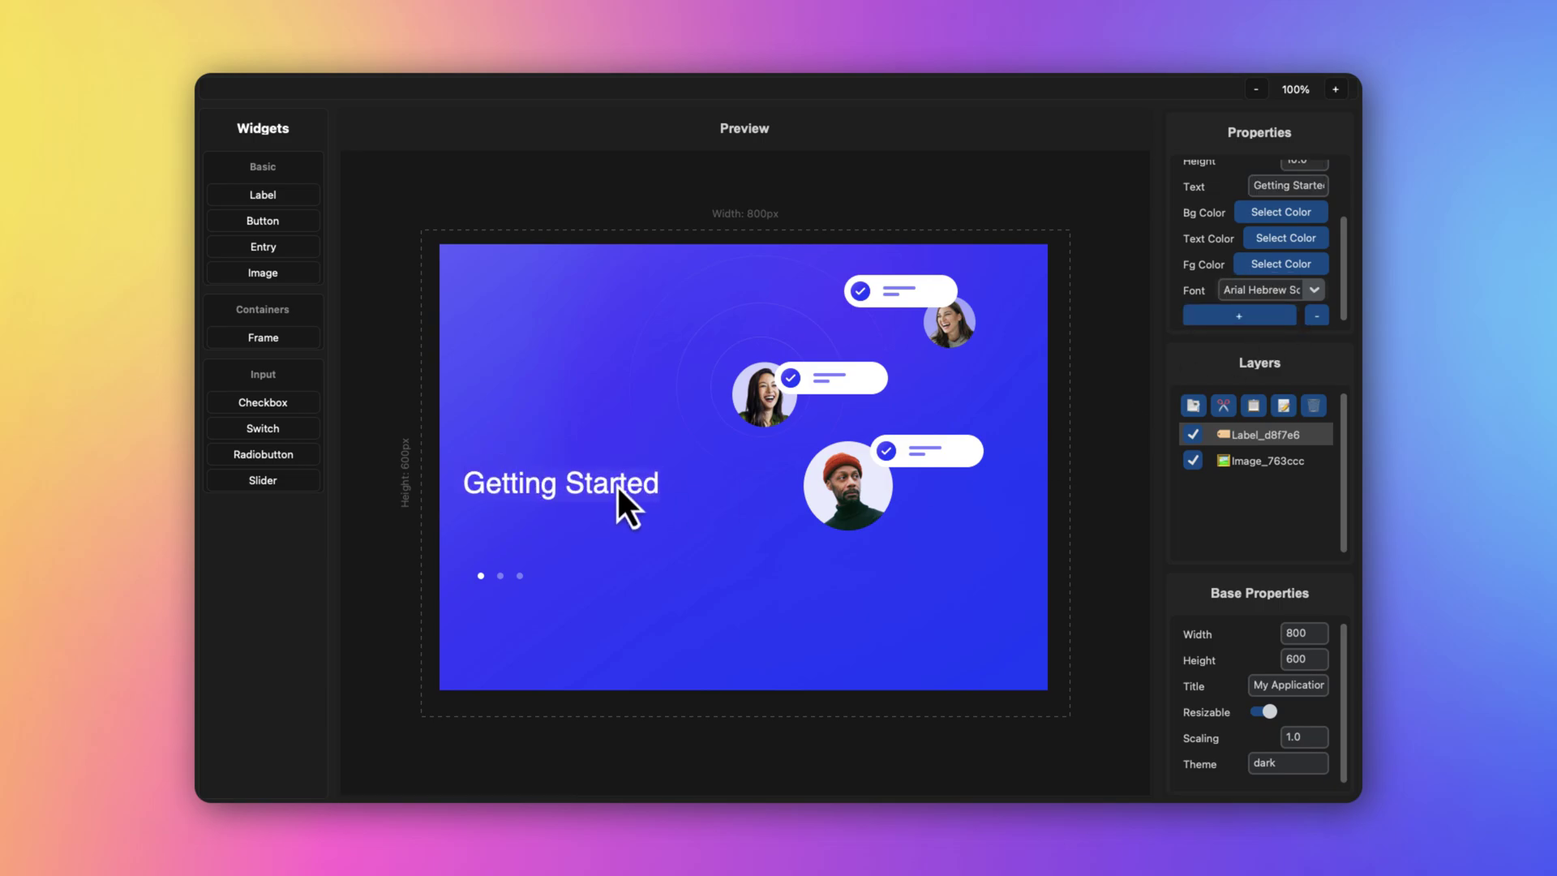
- Resample the blue behind the heading as its background colour
{"action": "left_click", "coordinate": [1280, 213]}
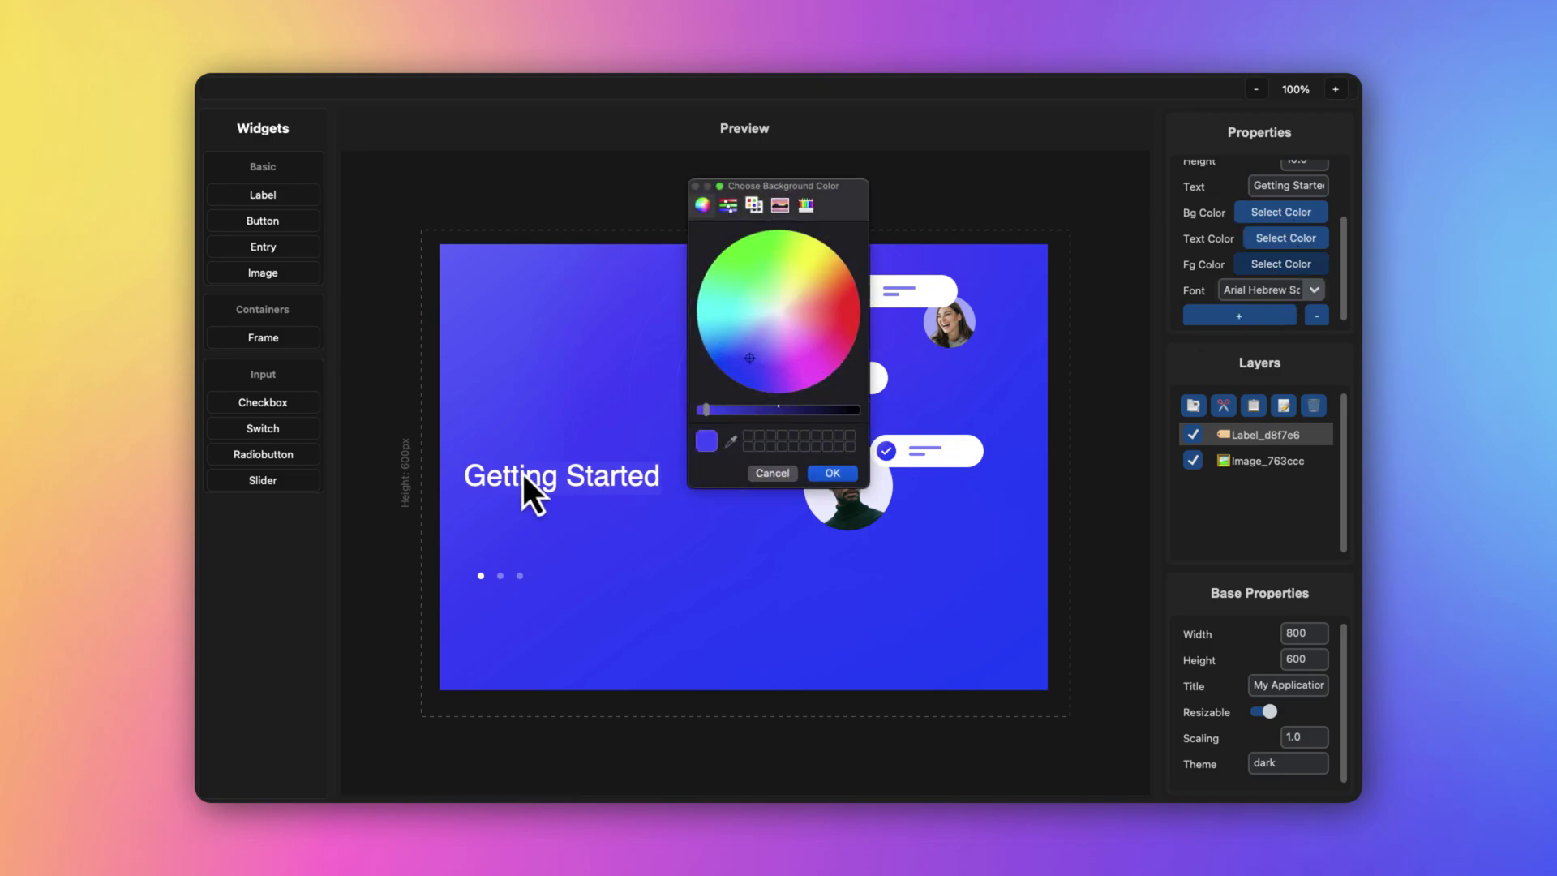
{"action": "left_click", "coordinate": [730, 442]}
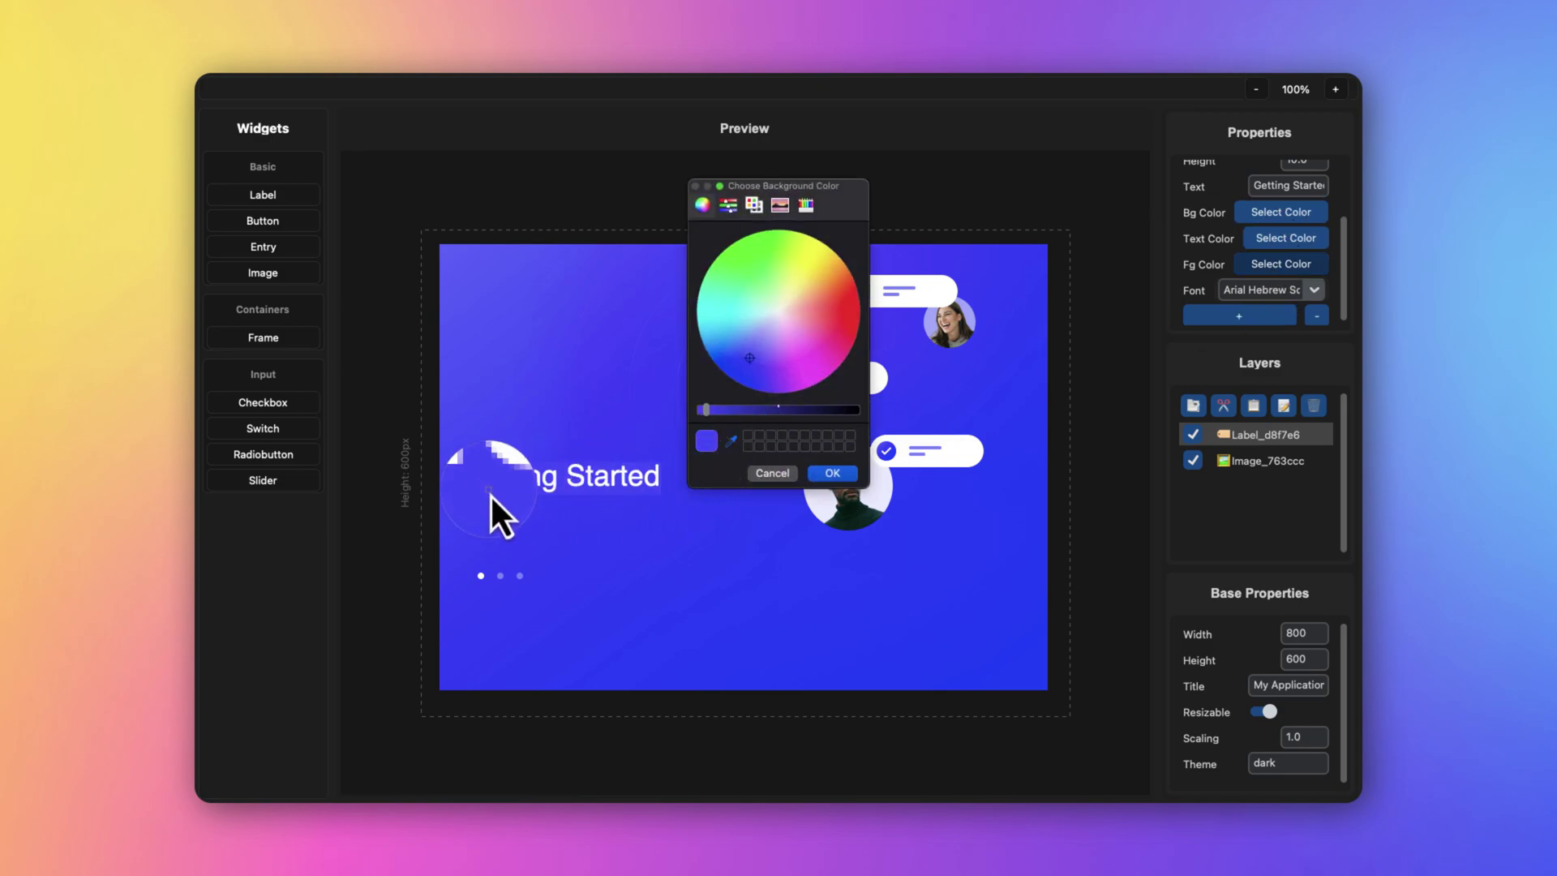
{"action": "left_click", "coordinate": [547, 507]}
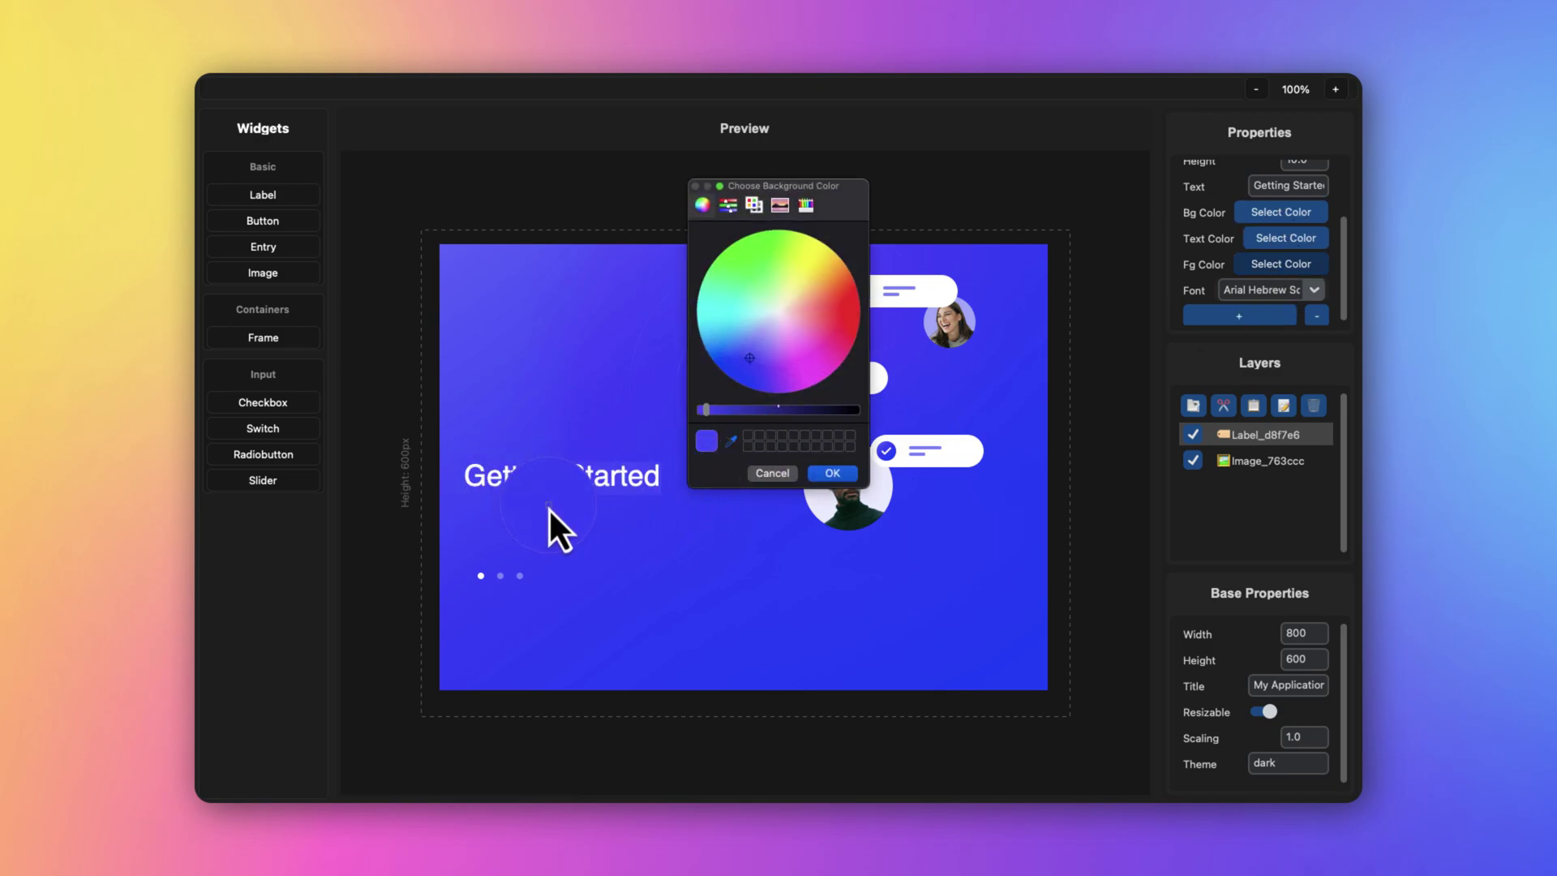
{"action": "left_click", "coordinate": [834, 474]}
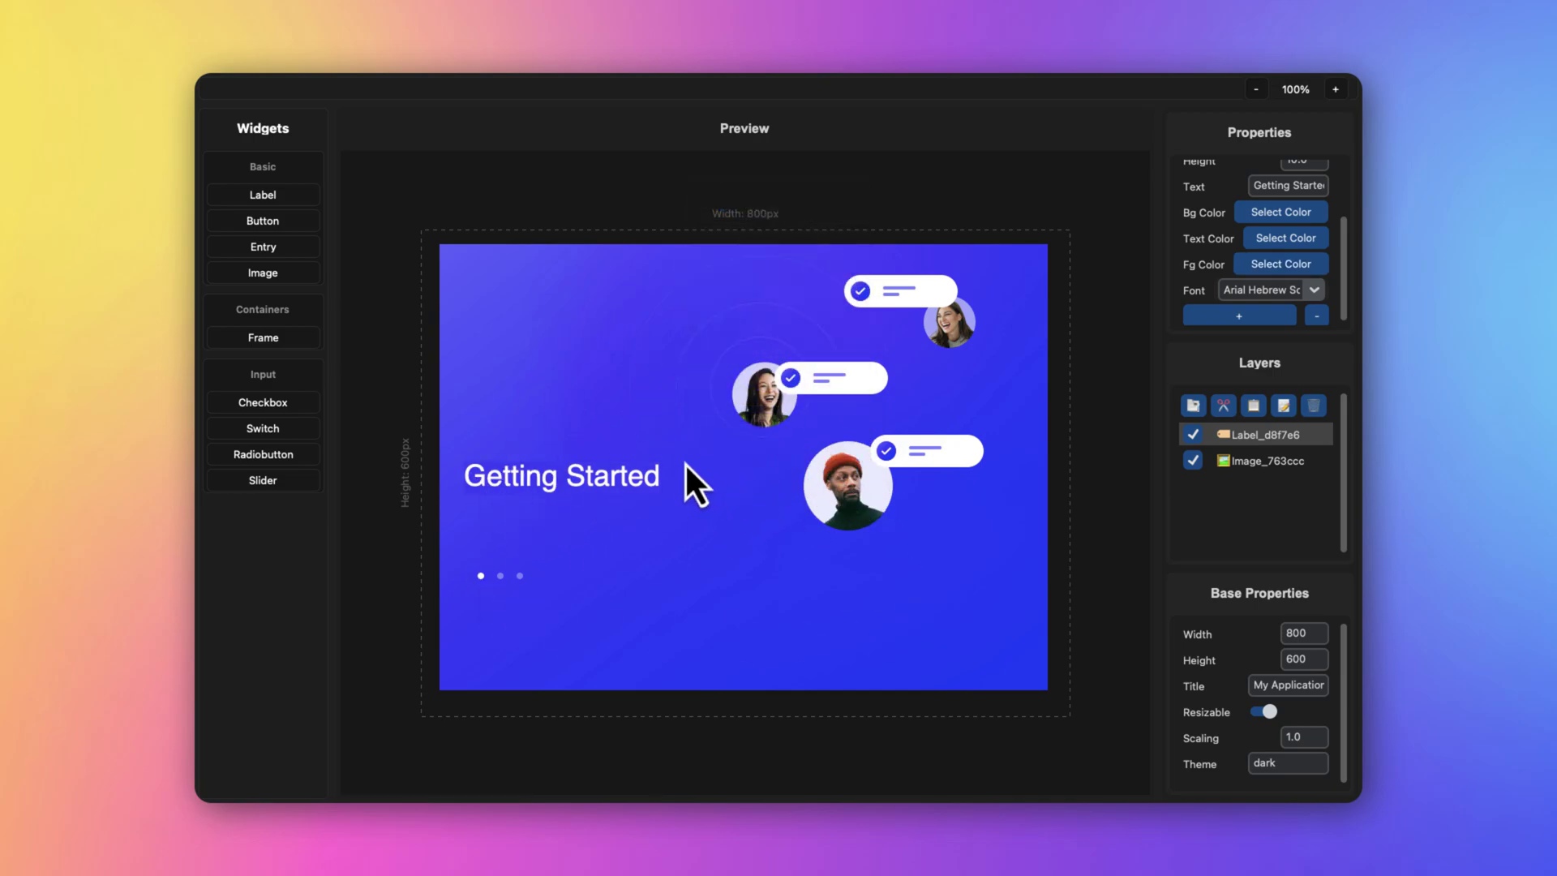
- Delete the stray extra label and place a copy of the heading just below it
{"action": "left_click", "coordinate": [284, 203]}
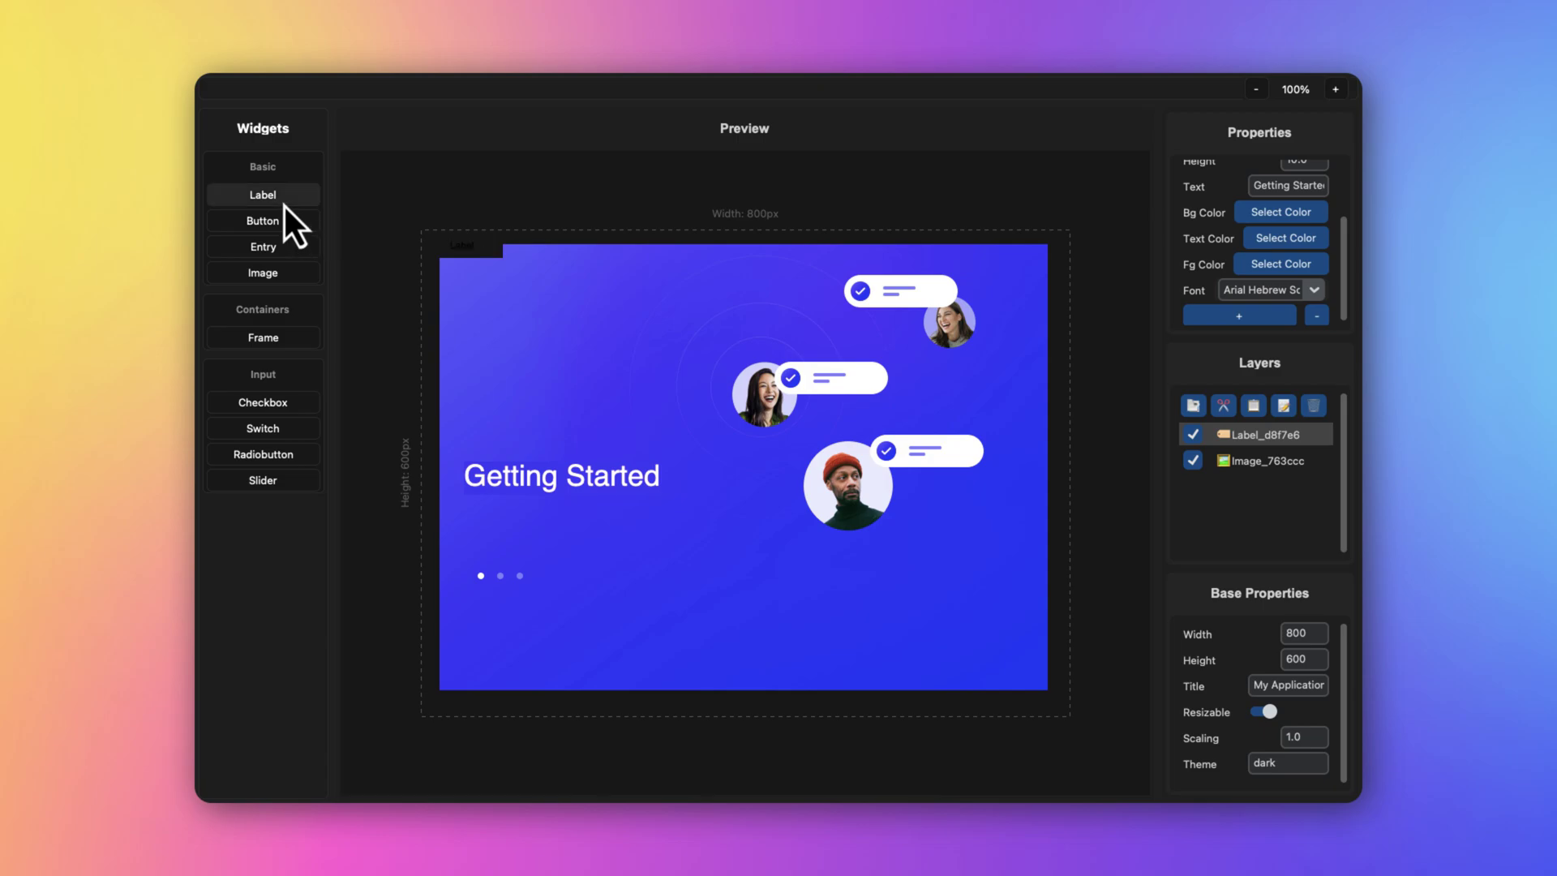
{"action": "left_click_drag", "start_coordinate": [474, 255], "coordinate": [606, 397]}
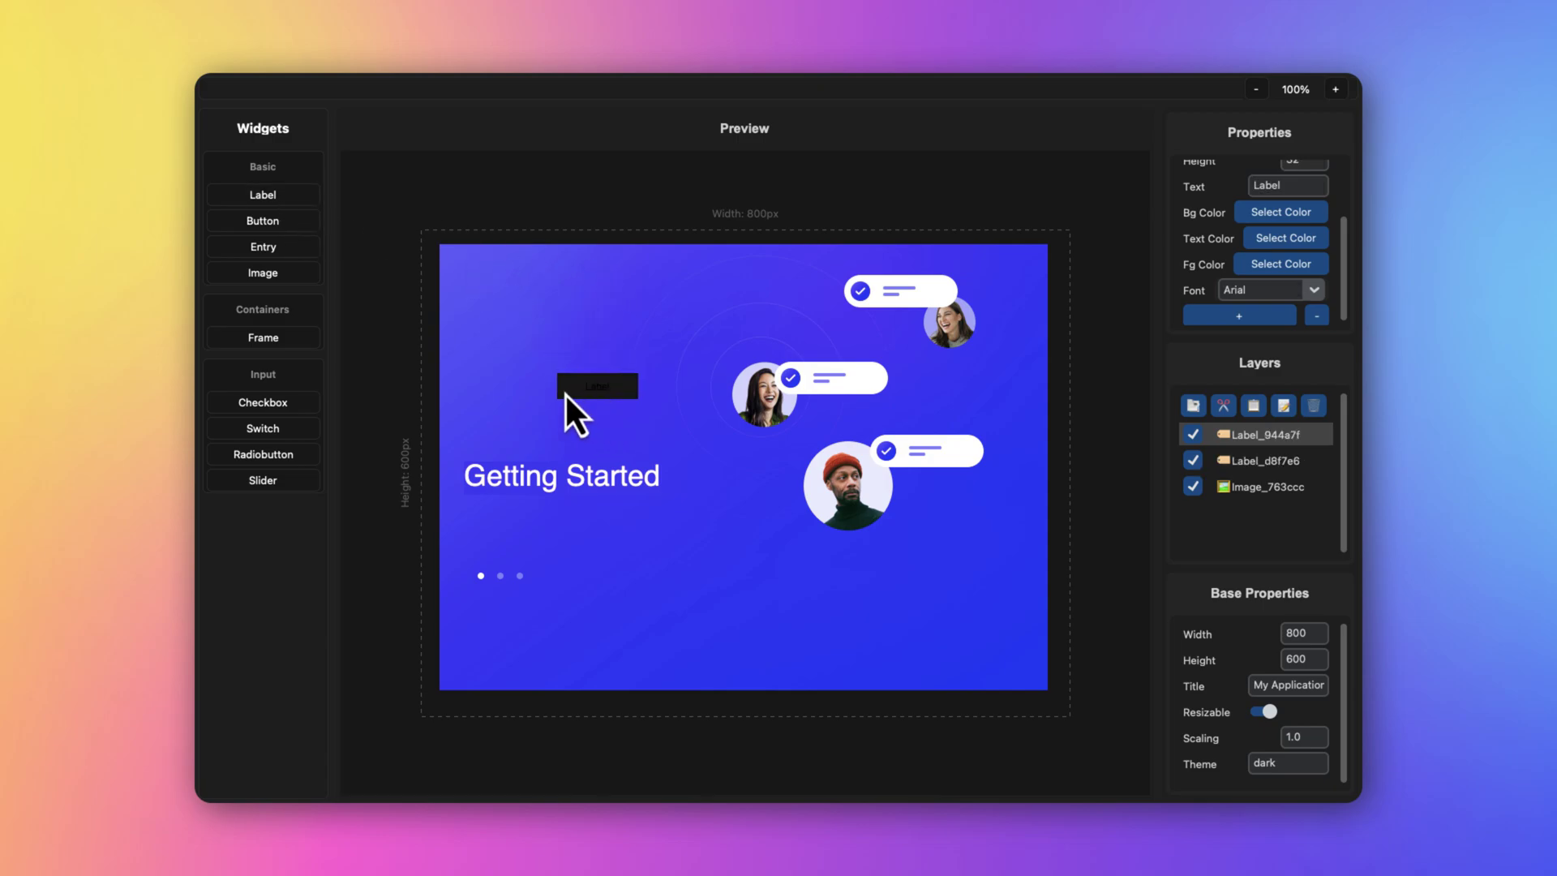
{"action": "left_click", "coordinate": [1314, 406]}
{"action": "left_click", "coordinate": [1275, 436]}
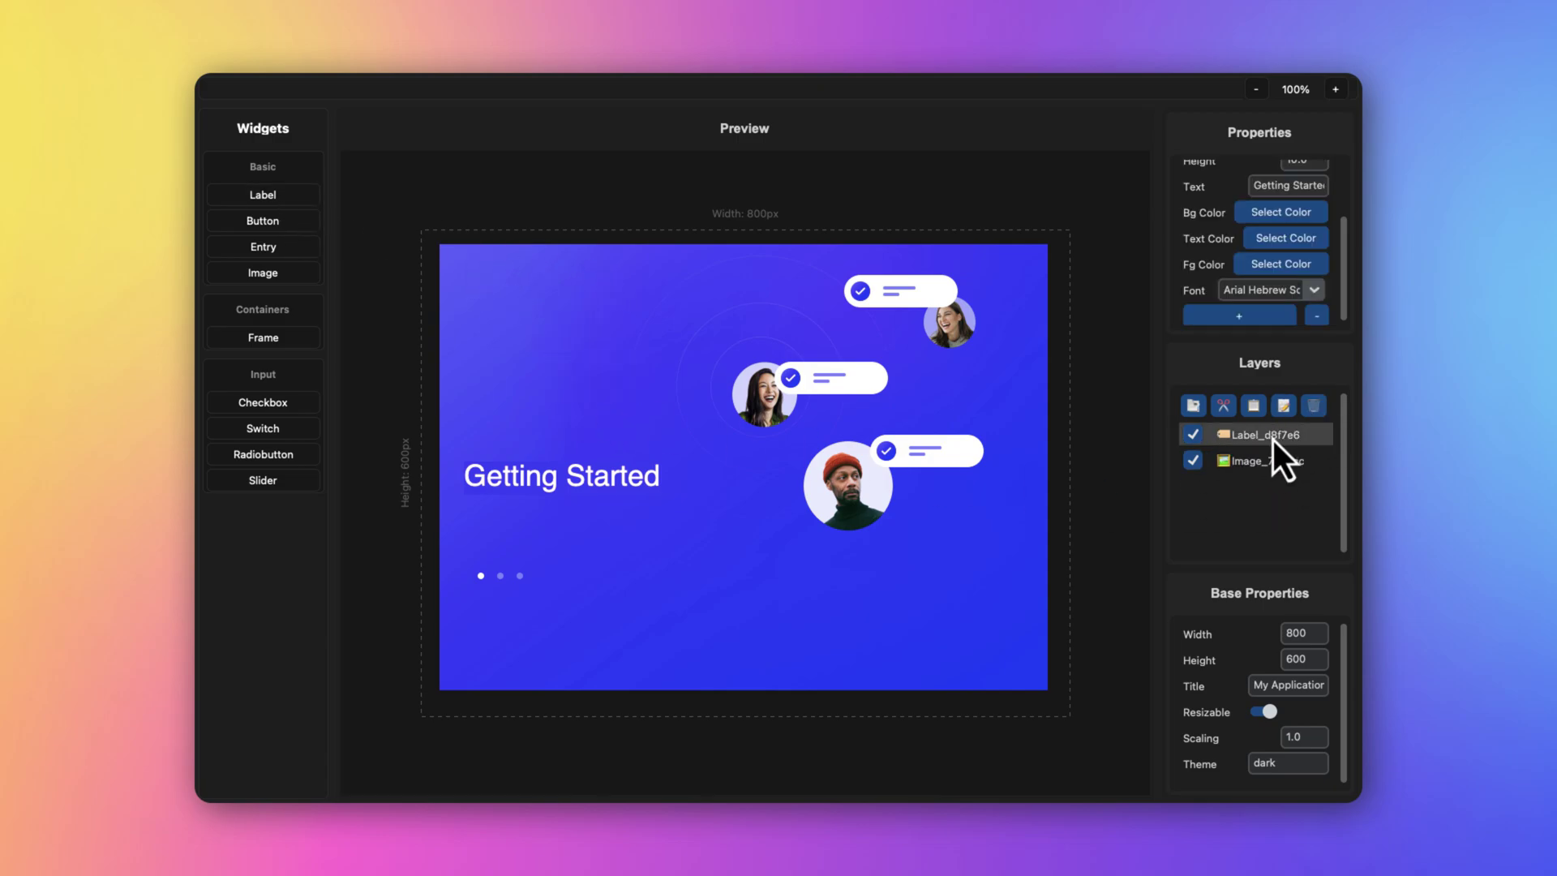
{"action": "left_click", "coordinate": [1192, 405]}
{"action": "left_click", "coordinate": [1252, 406]}
{"action": "left_click_drag", "start_coordinate": [617, 497], "coordinate": [619, 523]}
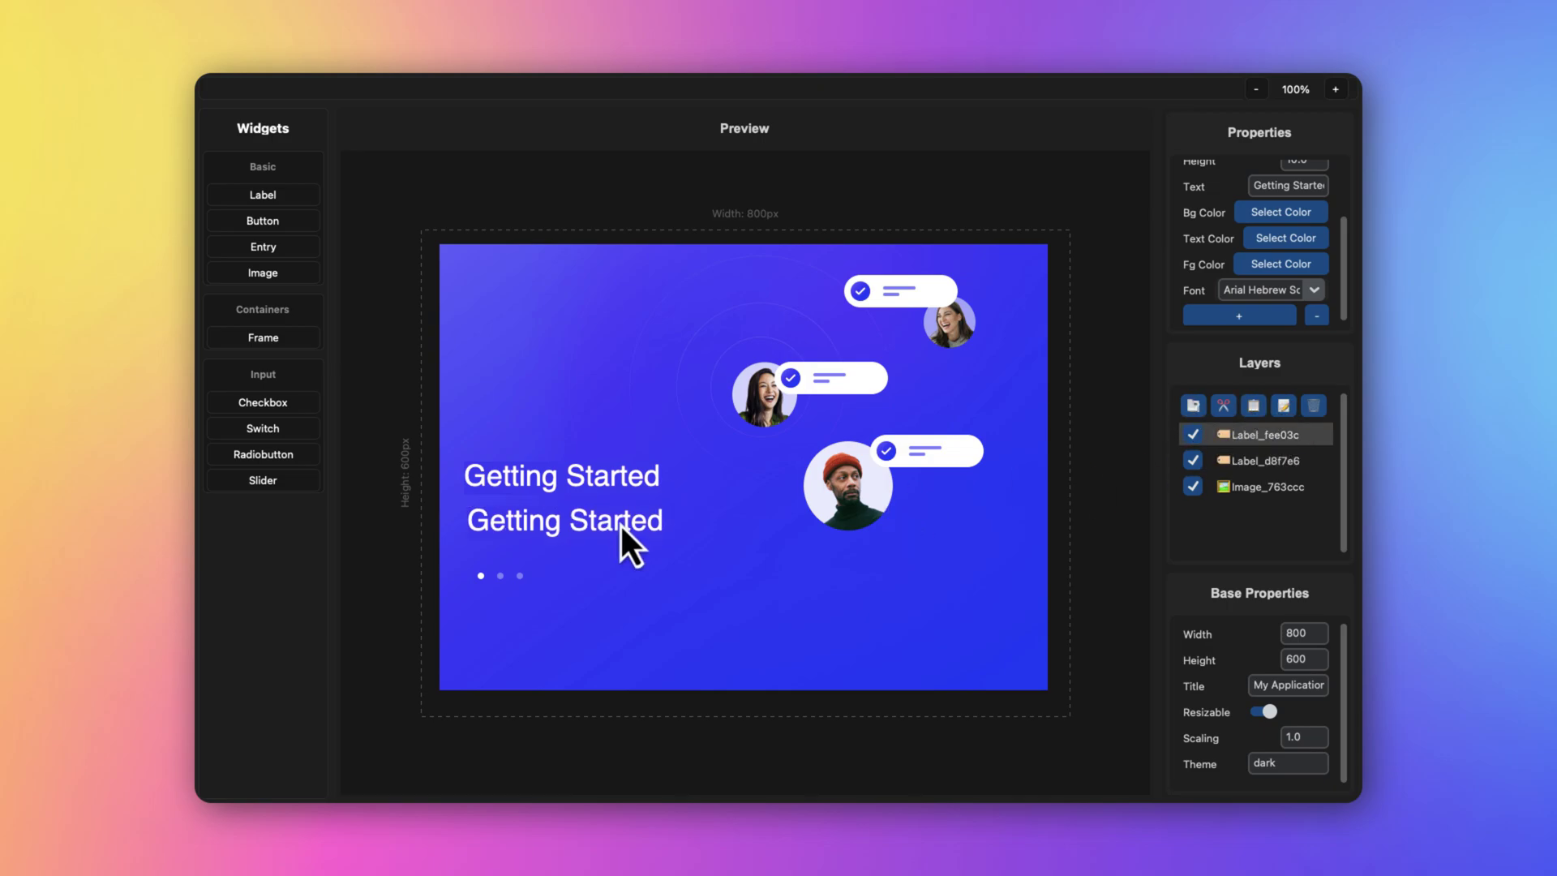
- Set the copy's font to Arial and its text to 'Track your habit now'
{"action": "left_click", "coordinate": [1314, 290]}
{"action": "left_click", "coordinate": [1223, 548]}
{"action": "left_click", "coordinate": [1304, 187]}
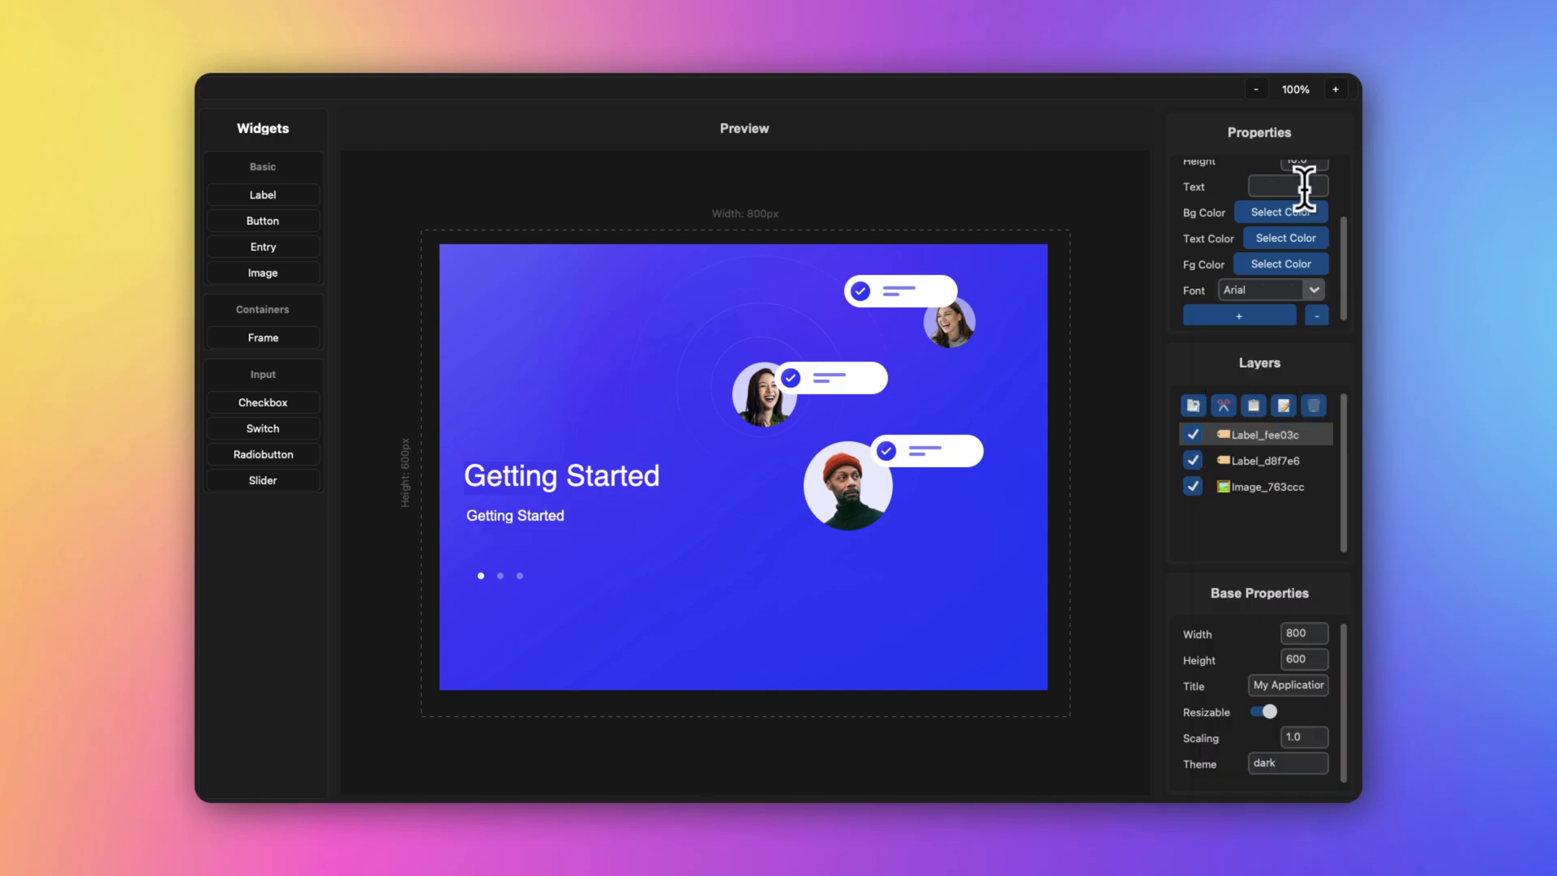
{"action": "type", "text": "Track your habit now"}
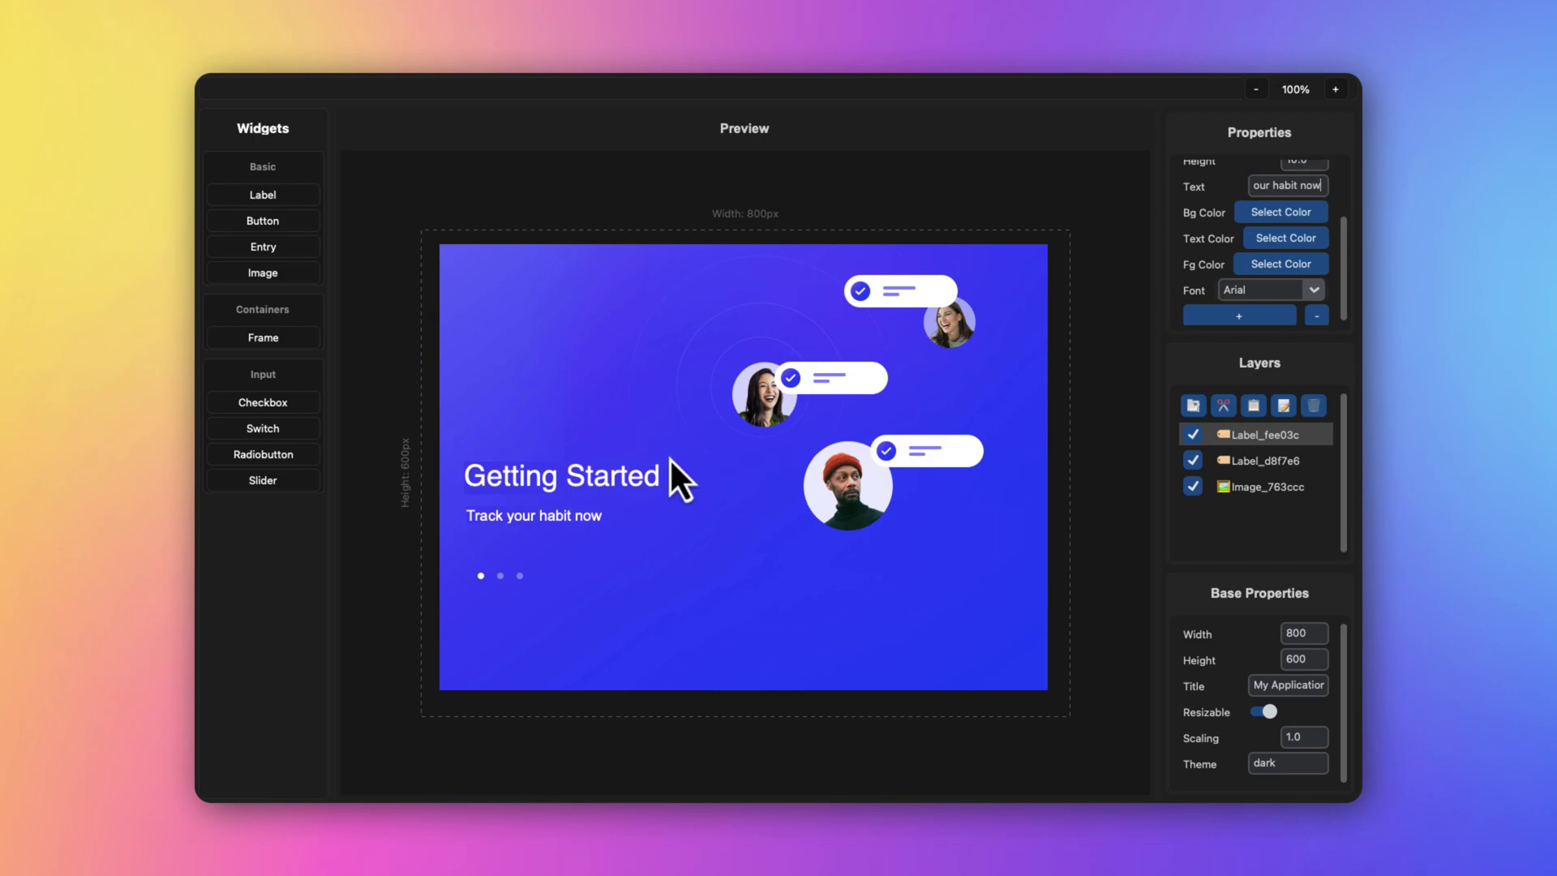
- Darken the subtitle's text colour to grey
{"action": "left_click", "coordinate": [1266, 238]}
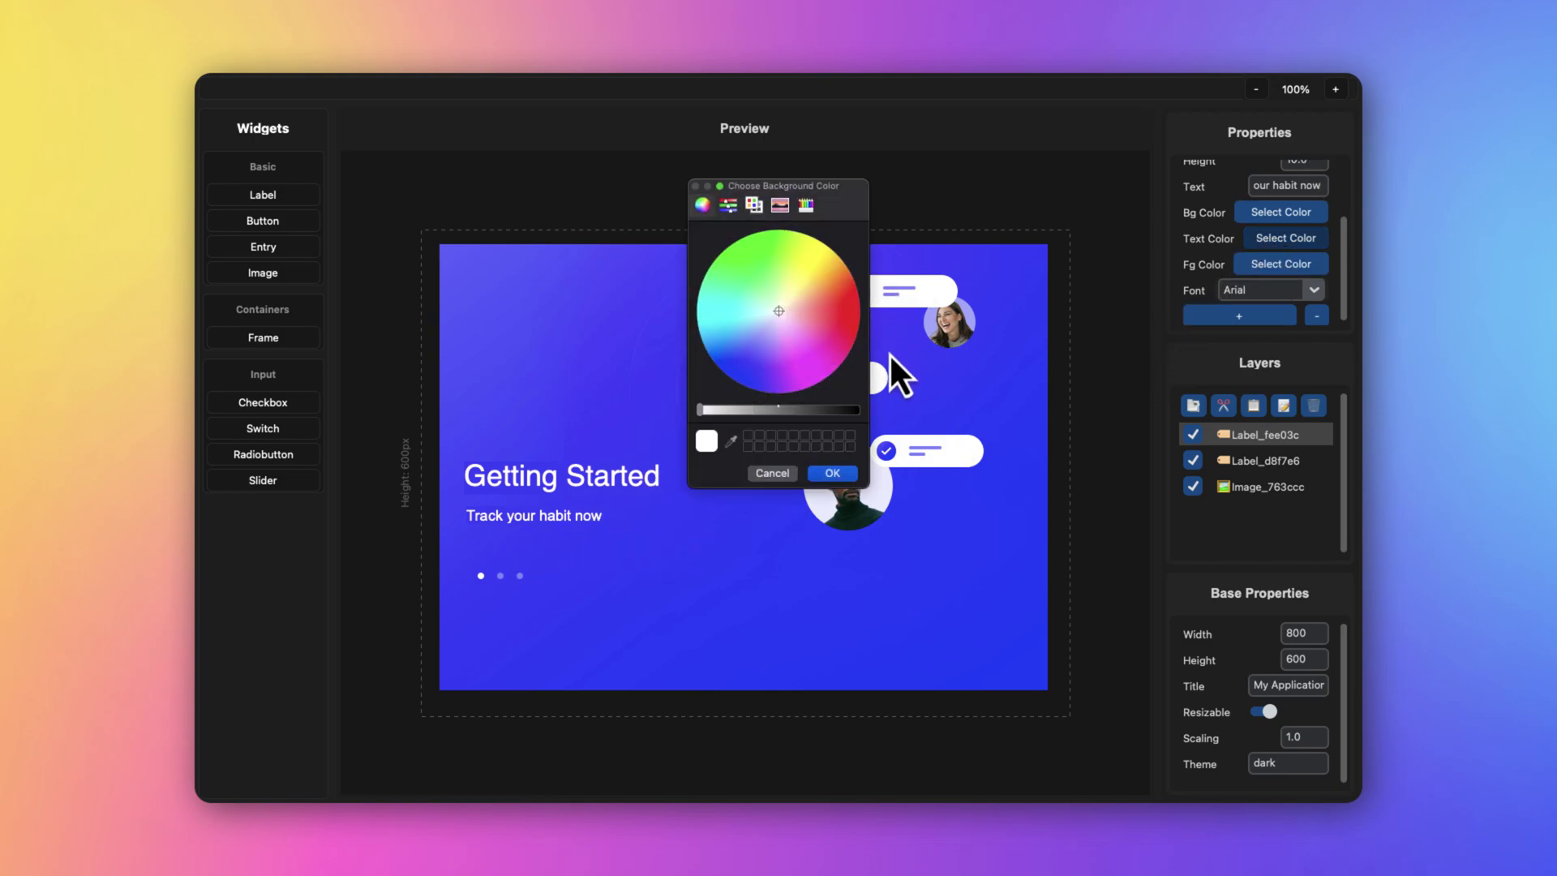
{"action": "left_click", "coordinate": [711, 416]}
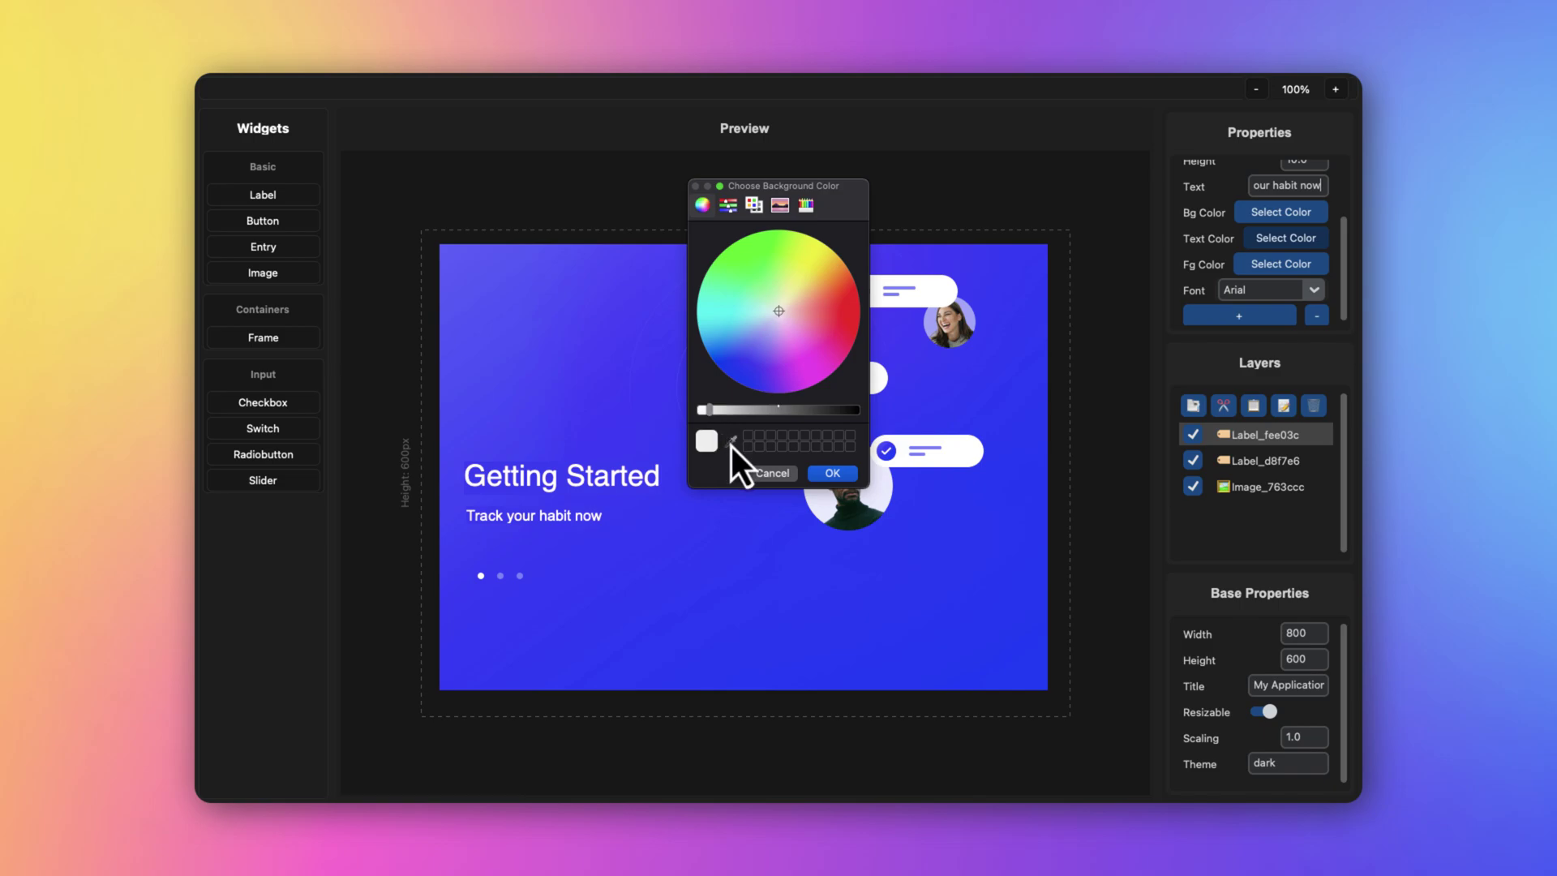
{"action": "left_click_drag", "start_coordinate": [725, 417], "coordinate": [741, 420]}
{"action": "left_click", "coordinate": [833, 473]}
- Reduce the subtitle's font size slightly and move both subtitle and heading lower
{"action": "scroll", "coordinate": [1265, 292], "scroll_direction": "down", "scroll_amount": 2}
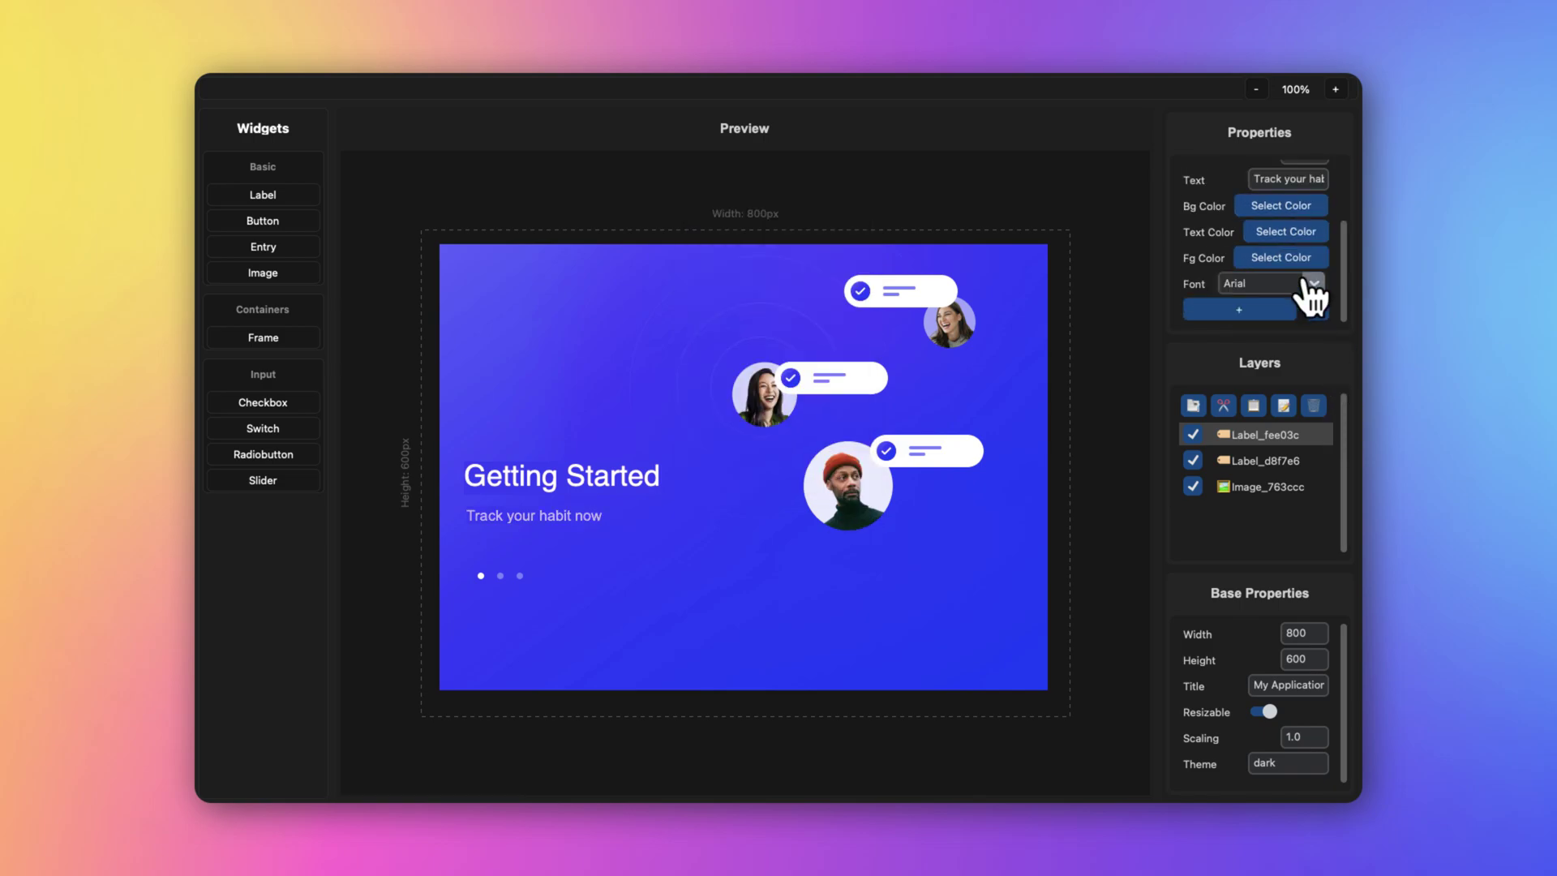
{"action": "left_click", "coordinate": [1272, 314]}
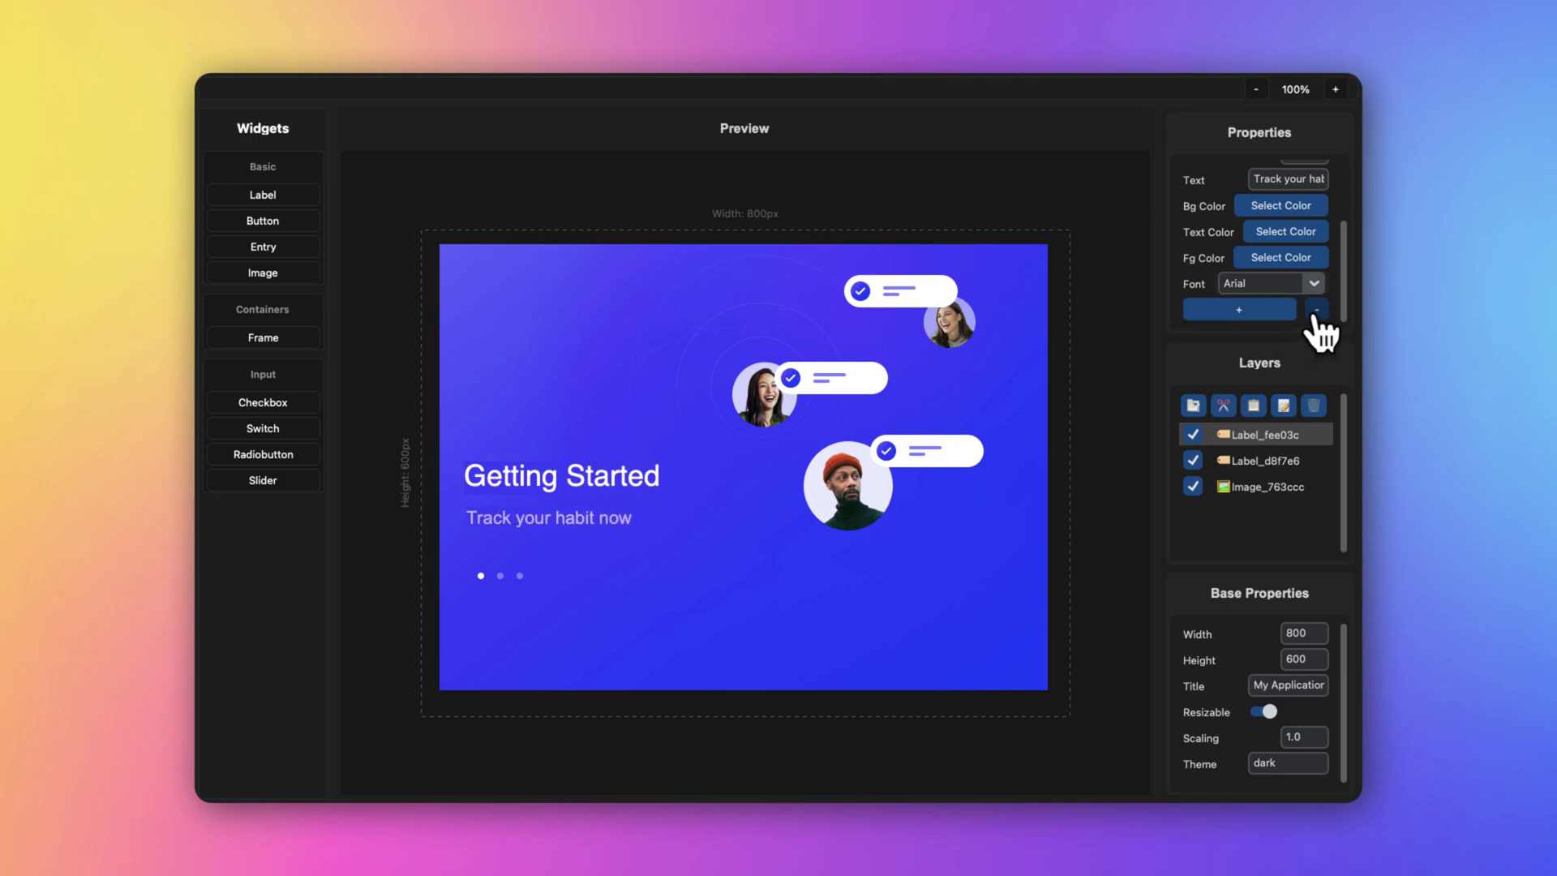
{"action": "left_click", "coordinate": [1317, 316]}
{"action": "left_click", "coordinate": [1317, 316]}
{"action": "left_click", "coordinate": [1315, 318]}
{"action": "left_click", "coordinate": [1288, 313]}
{"action": "left_click", "coordinate": [1287, 313]}
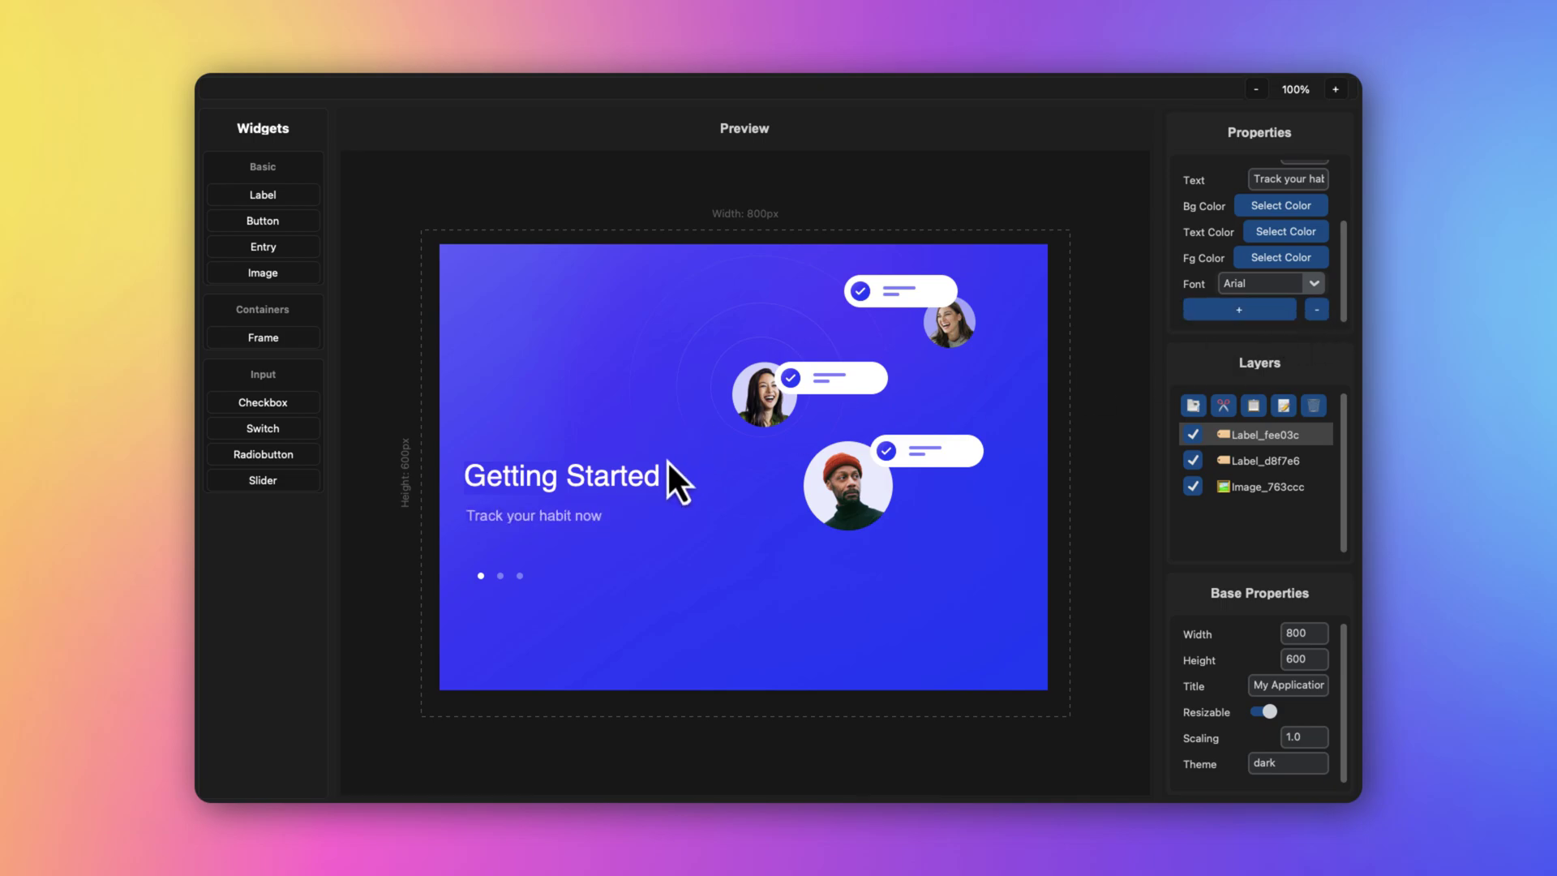
{"action": "left_click_drag", "start_coordinate": [555, 517], "coordinate": [556, 548]}
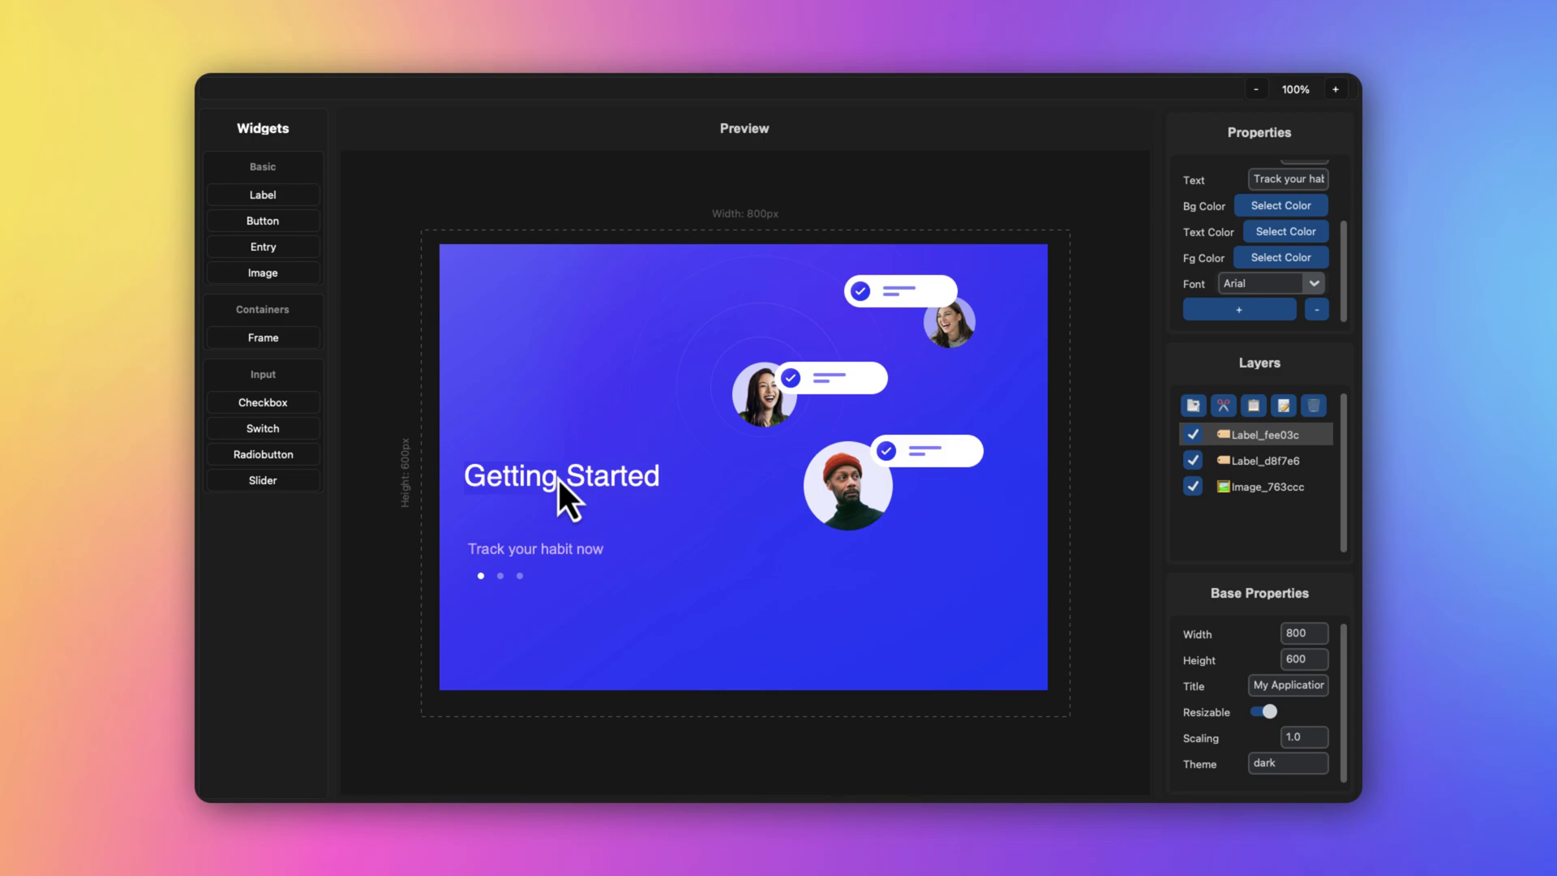
{"action": "left_click_drag", "start_coordinate": [557, 477], "coordinate": [557, 509]}
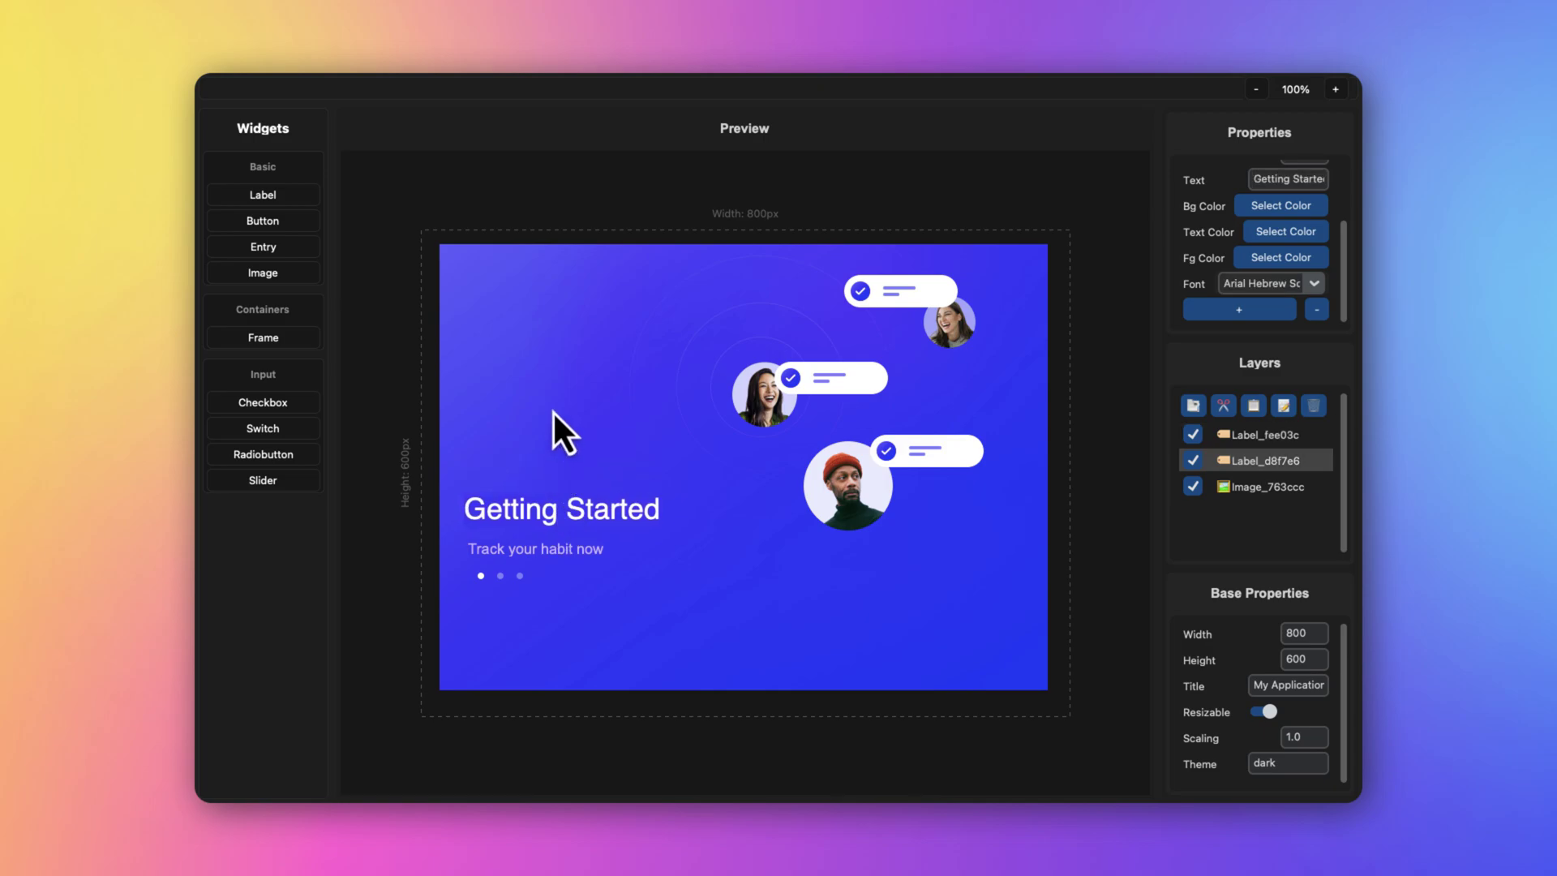
- With the layout grid temporarily shown, align the heading's left edge with the subtitle
{"action": "left_click", "coordinate": [398, 84]}
{"action": "left_click", "coordinate": [404, 116]}
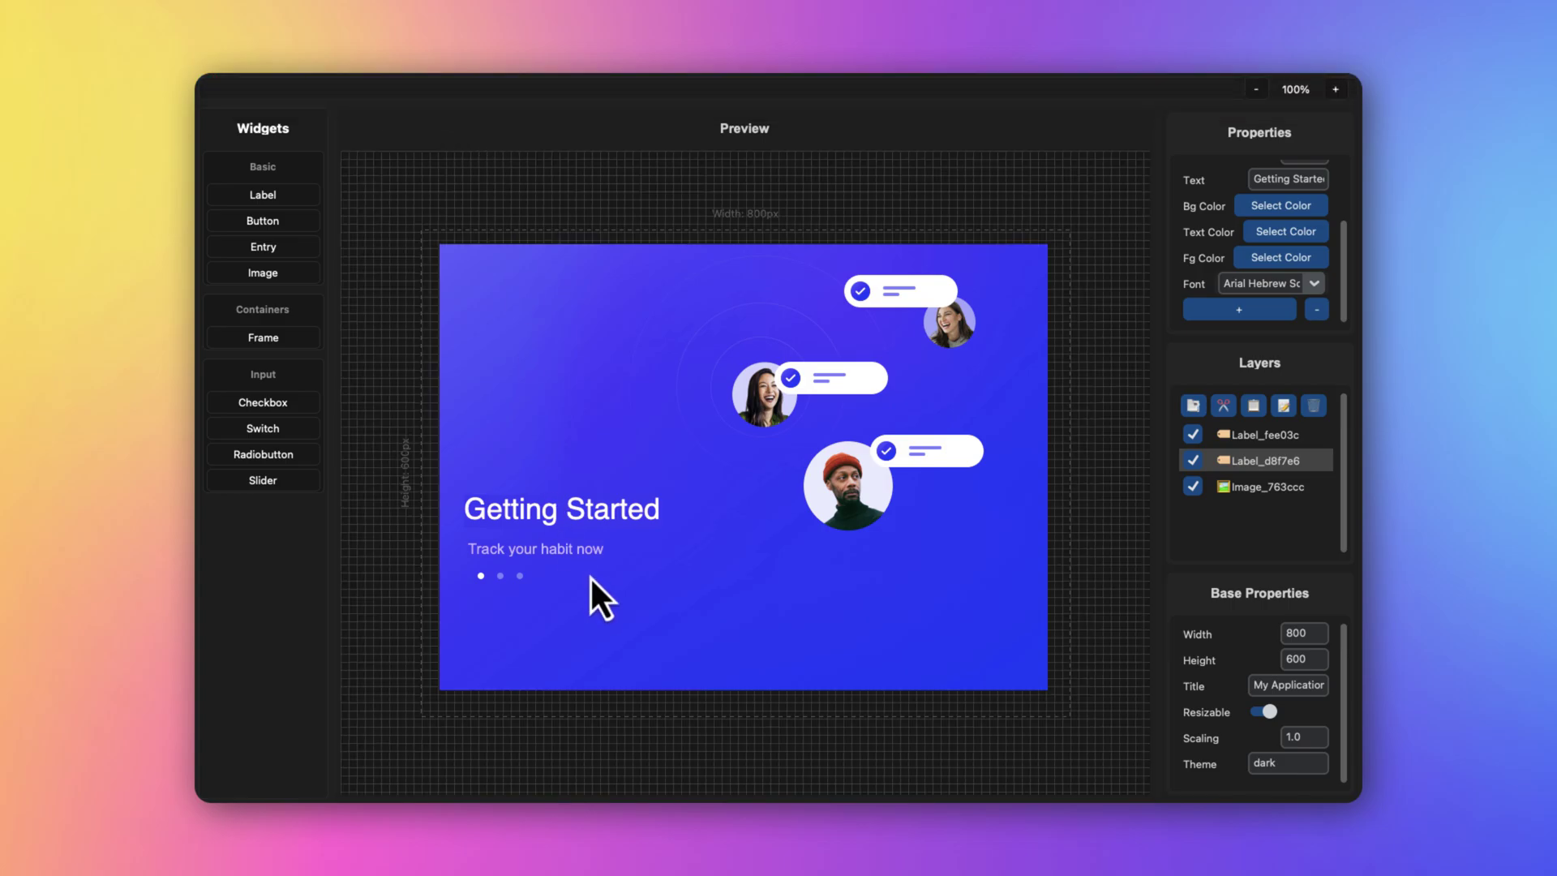
{"action": "left_click_drag", "start_coordinate": [519, 516], "coordinate": [531, 552]}
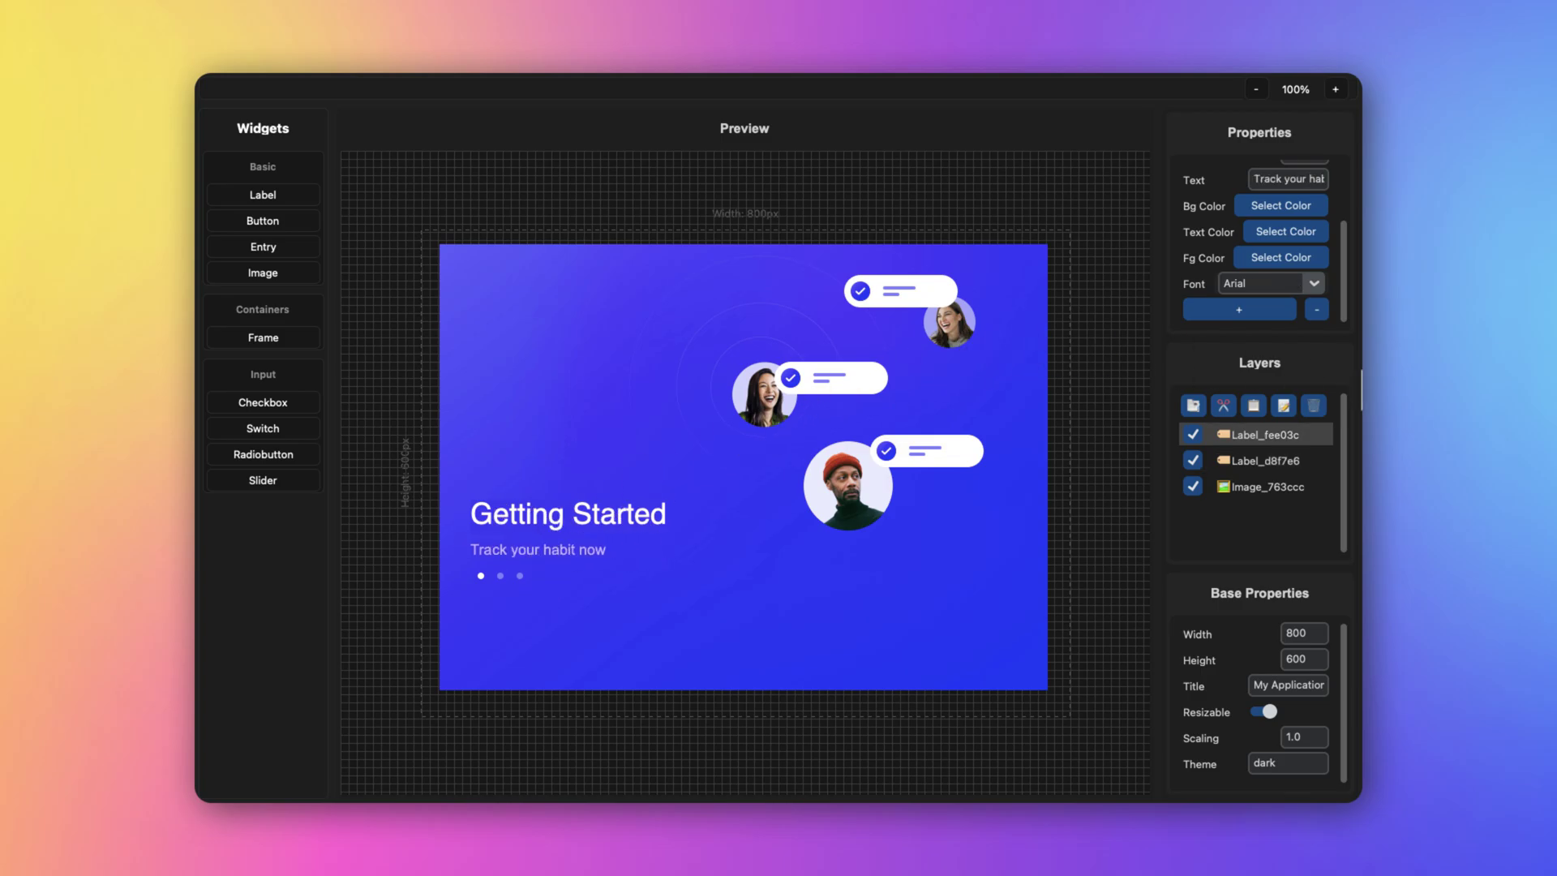
{"action": "mouse_move", "coordinate": [534, 81]}
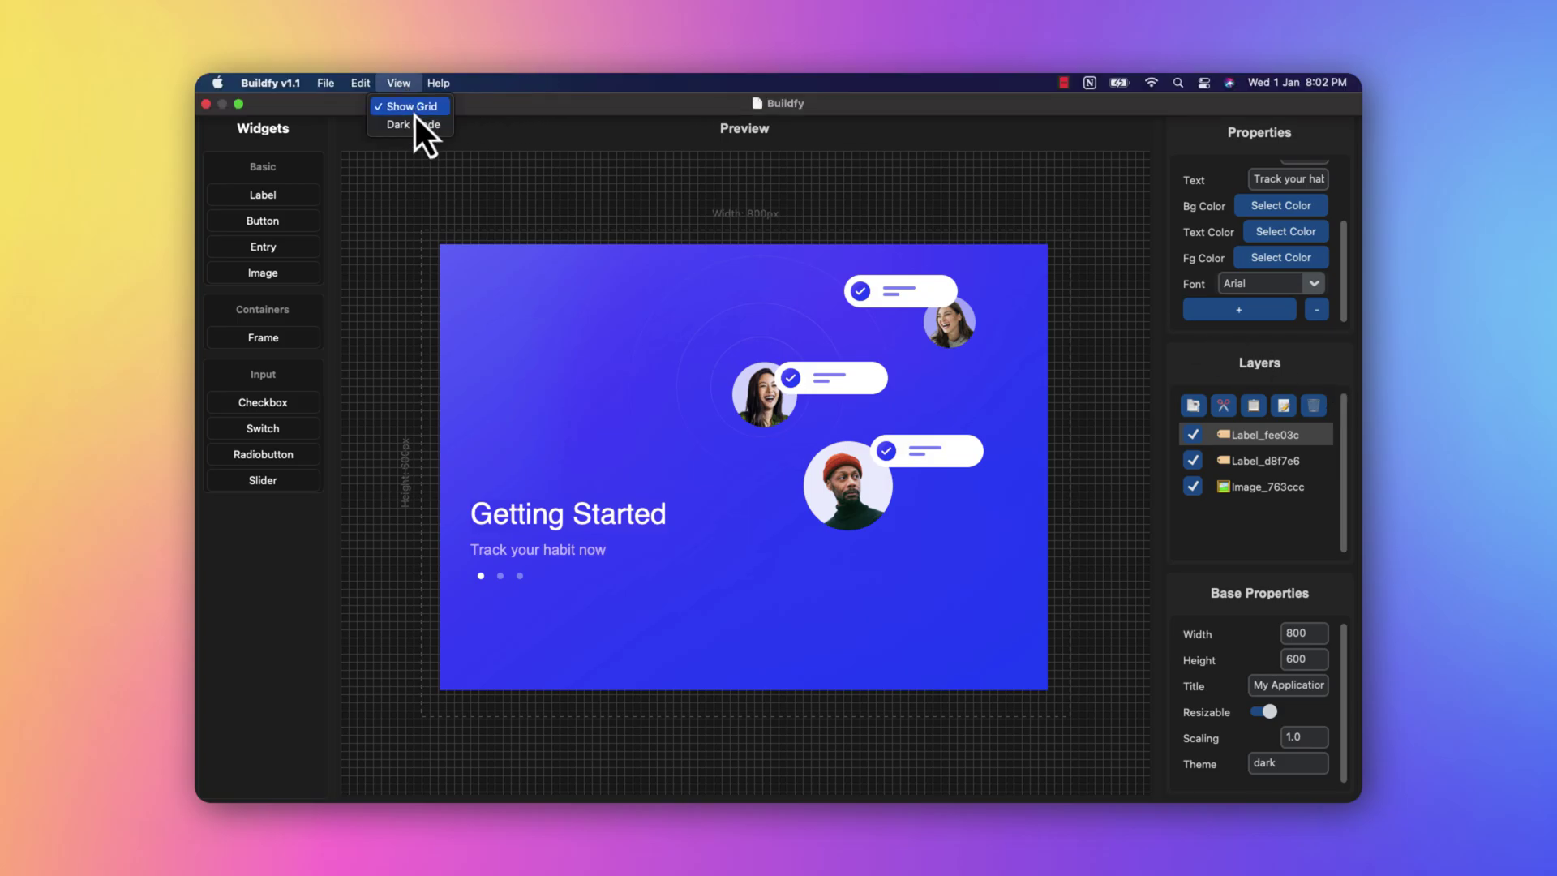
{"action": "left_click", "coordinate": [413, 112]}
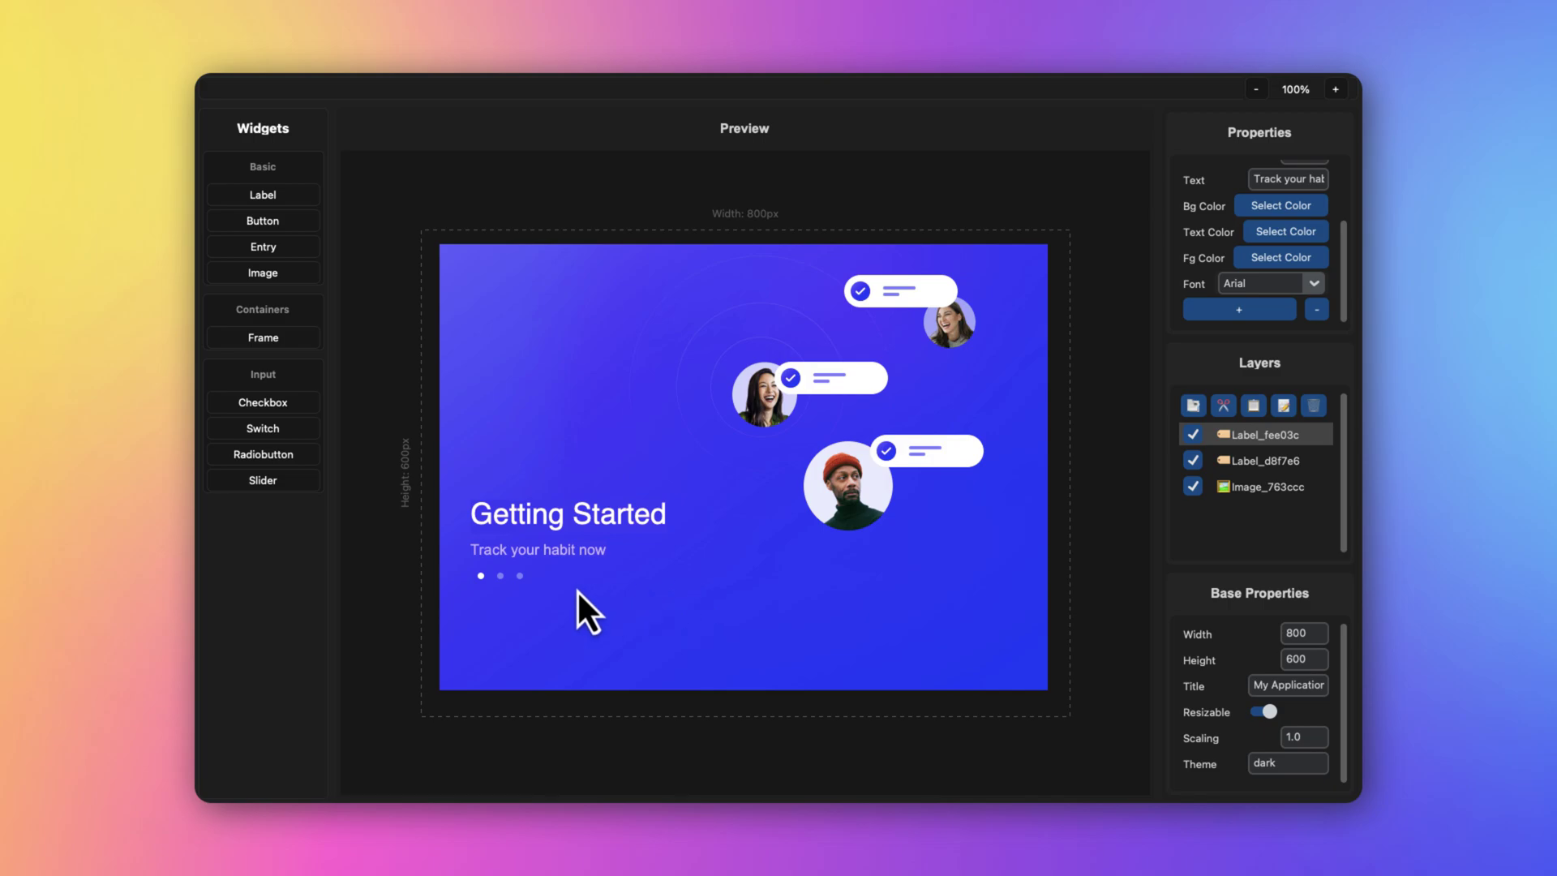
- Place a new white button below the subtitle
{"action": "left_click", "coordinate": [292, 221]}
{"action": "left_click_drag", "start_coordinate": [475, 240], "coordinate": [508, 600]}
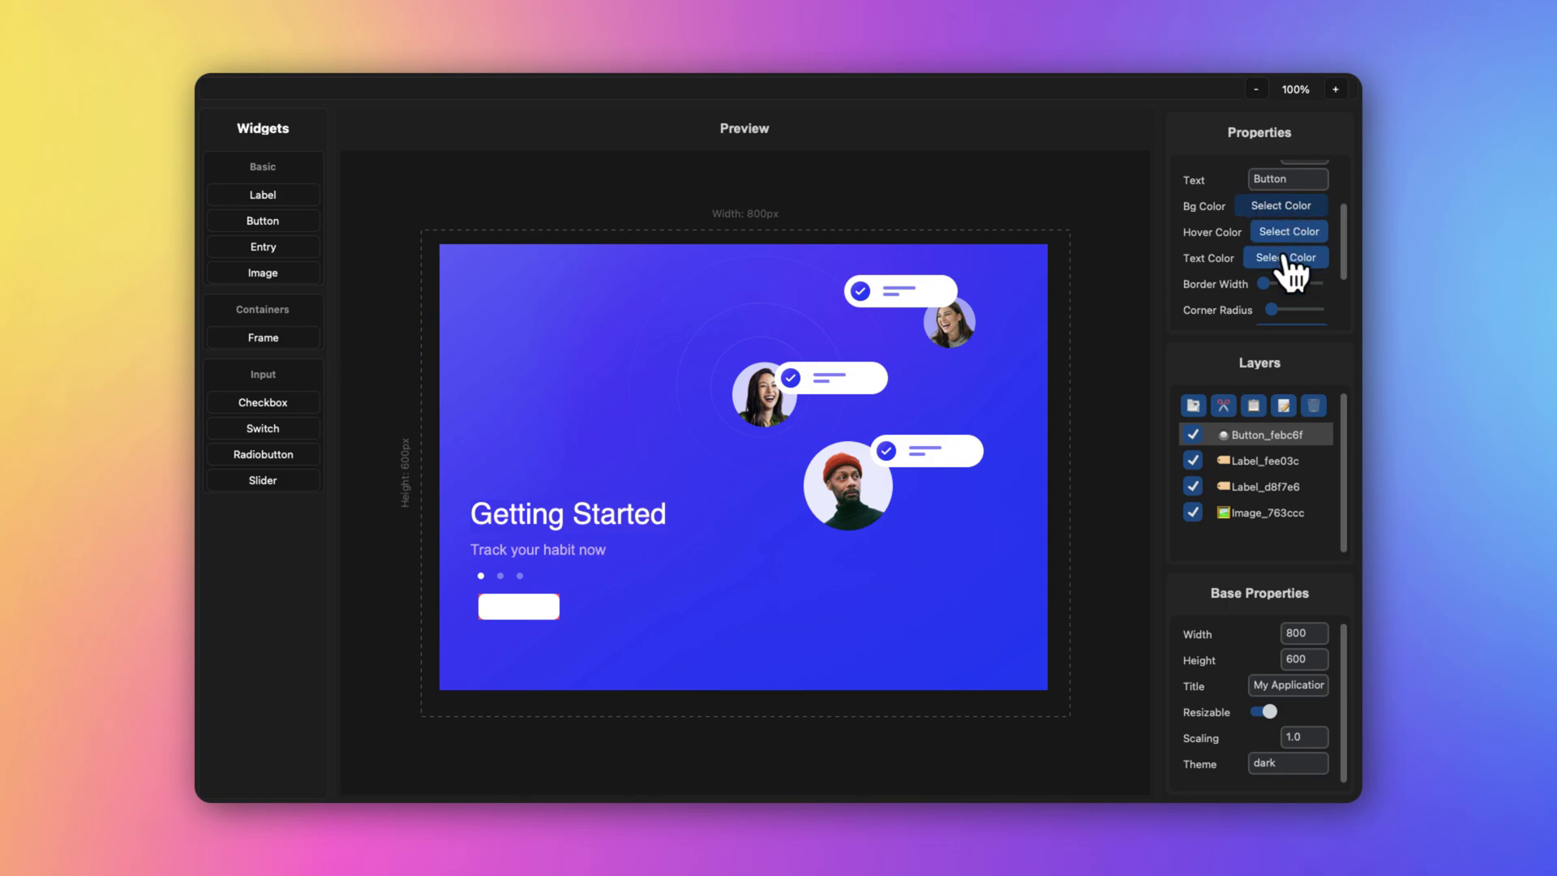
{"action": "left_click", "coordinate": [1270, 206]}
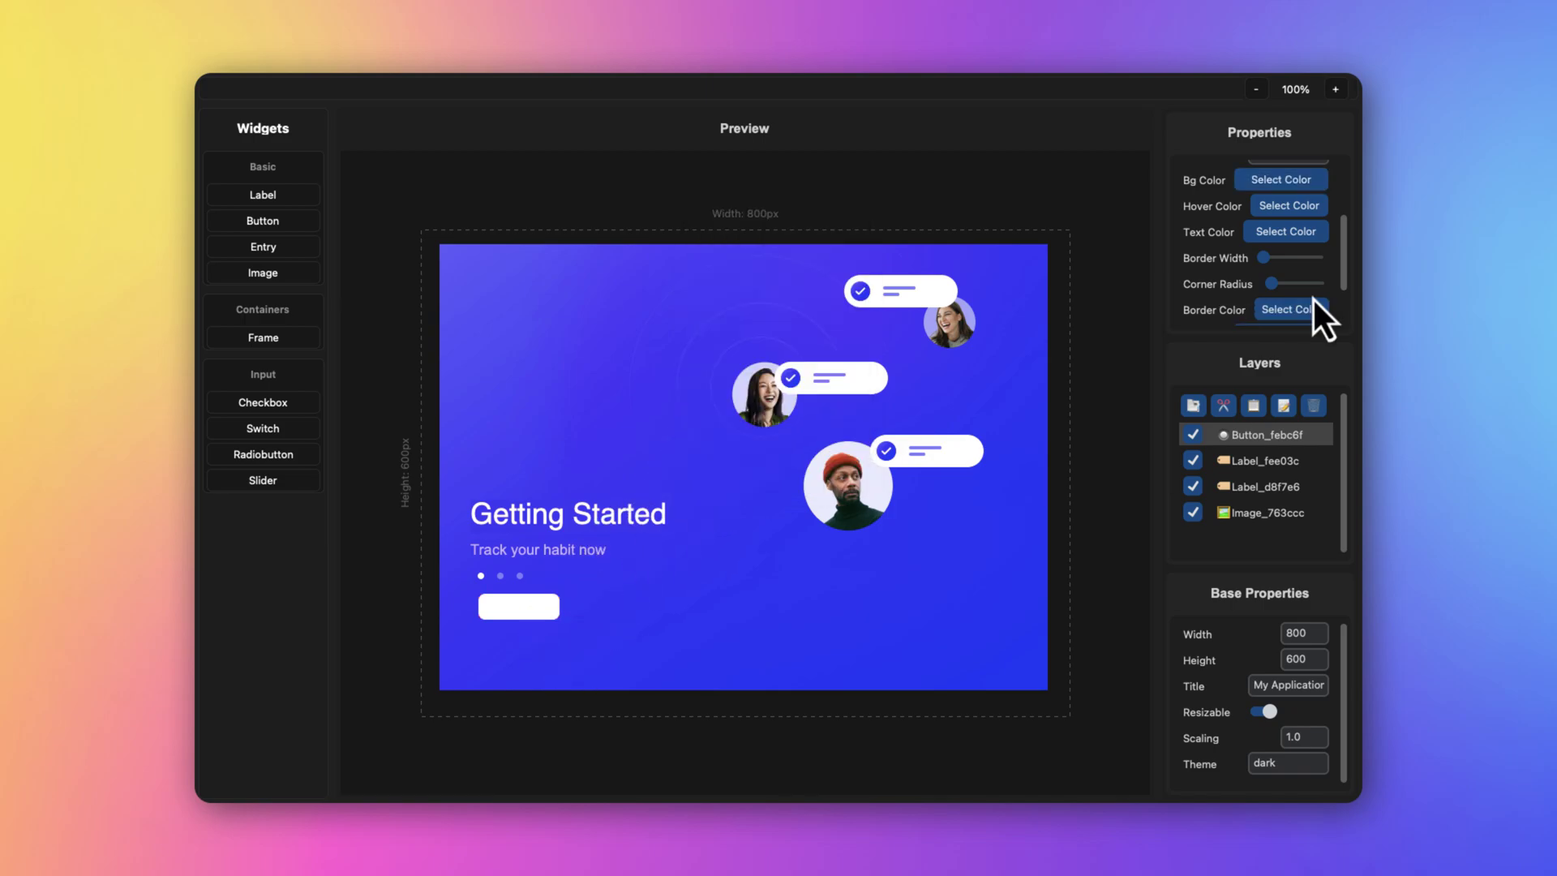
{"action": "scroll", "coordinate": [1313, 304], "scroll_direction": "down", "scroll_amount": 1}
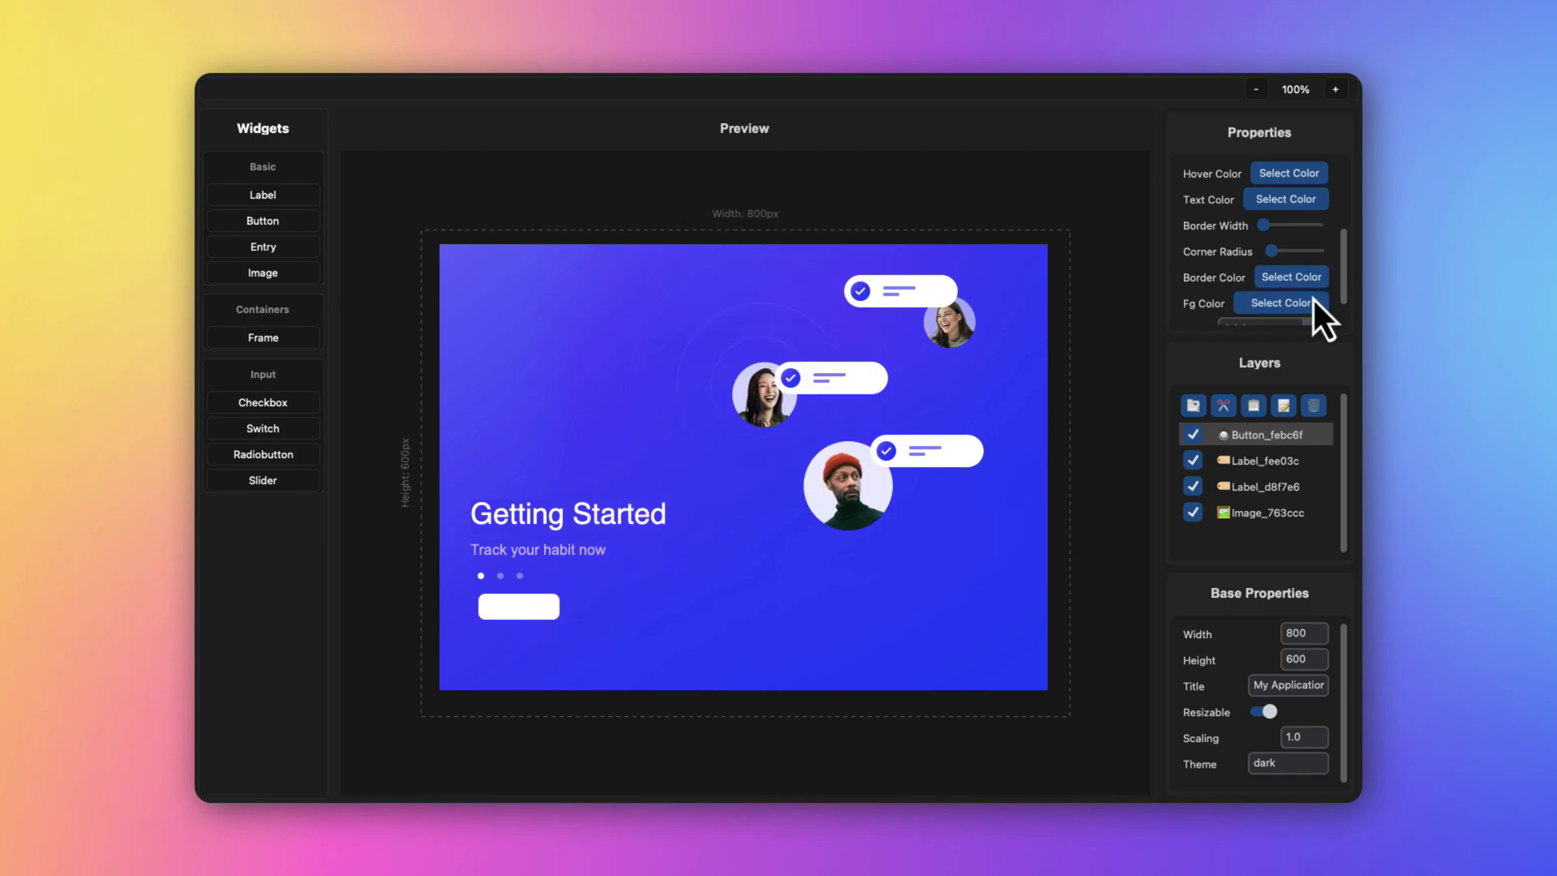
{"action": "scroll", "coordinate": [1297, 268], "scroll_direction": "down", "scroll_amount": 2}
{"action": "scroll", "coordinate": [1287, 240], "scroll_direction": "up", "scroll_amount": 1}
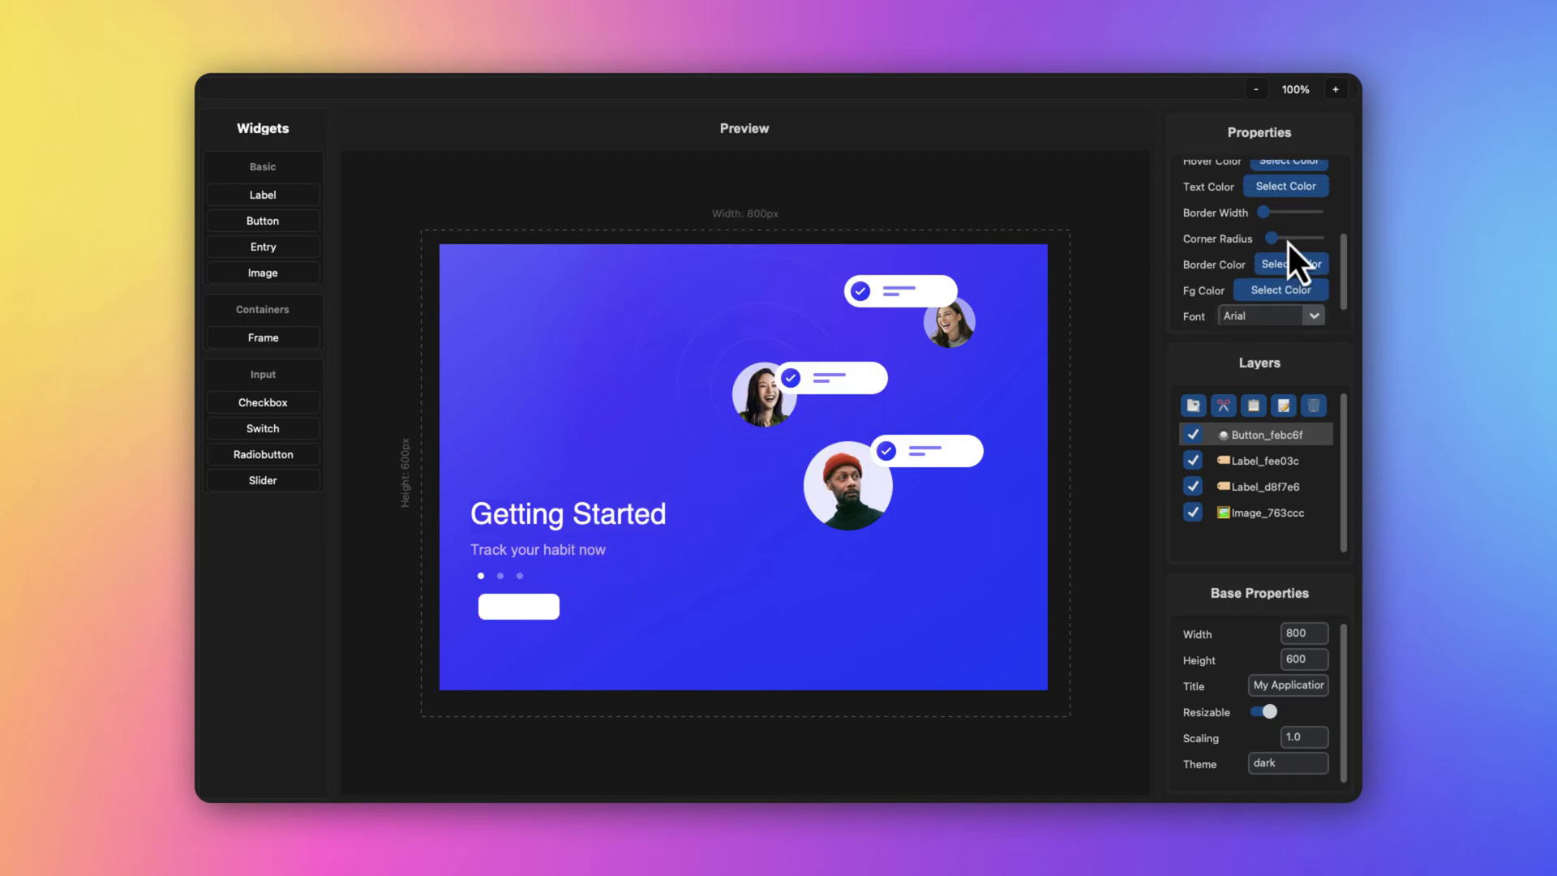
- Give the button's caption a dark text colour
{"action": "left_click", "coordinate": [1300, 187]}
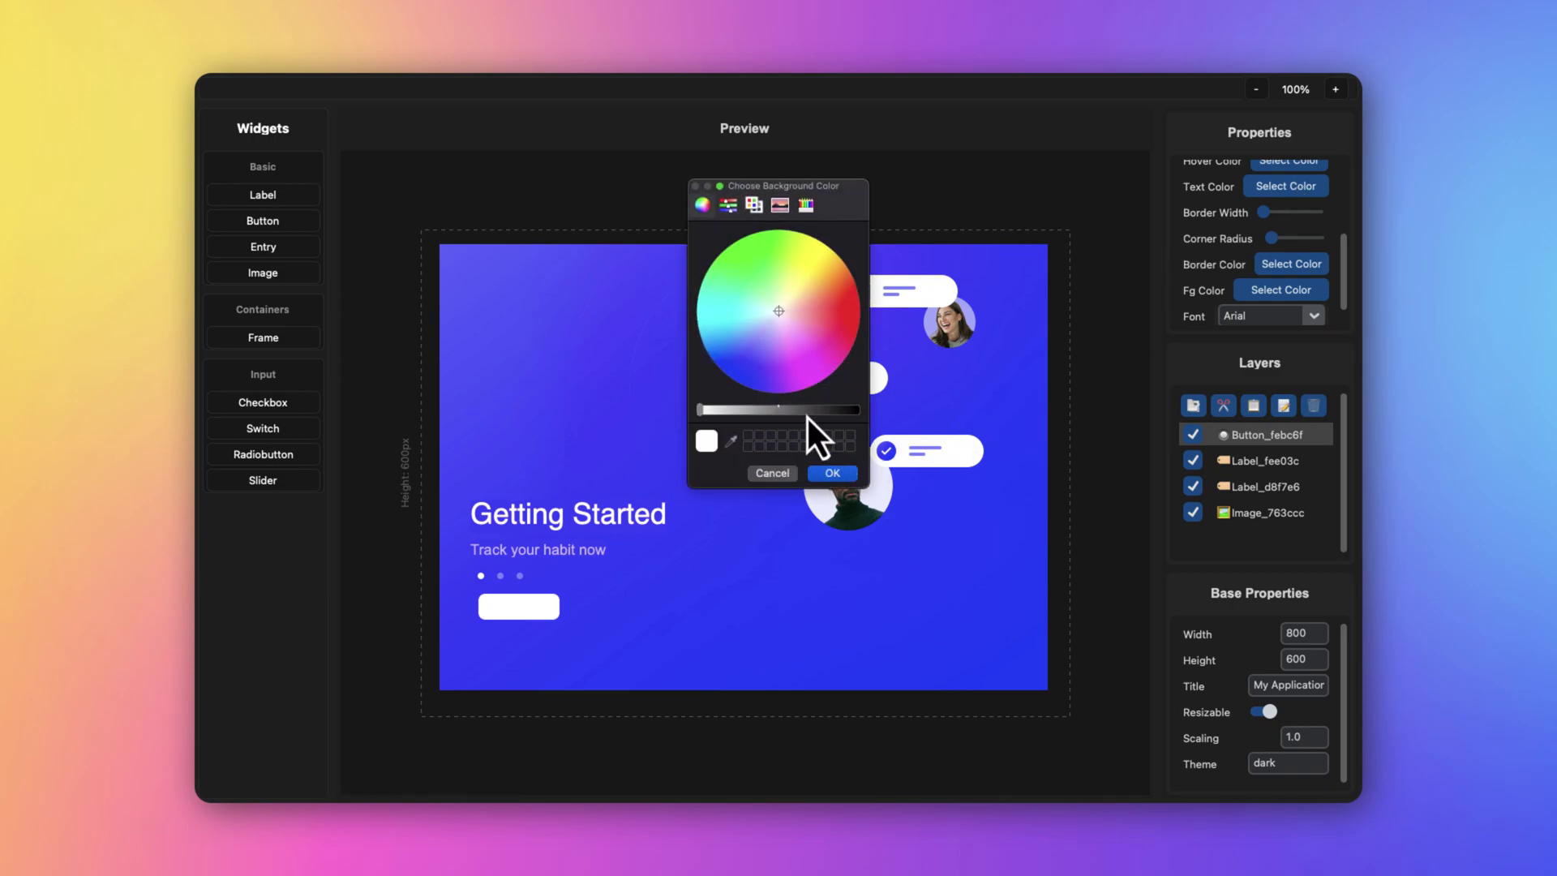
{"action": "left_click", "coordinate": [826, 439]}
{"action": "left_click", "coordinate": [849, 473]}
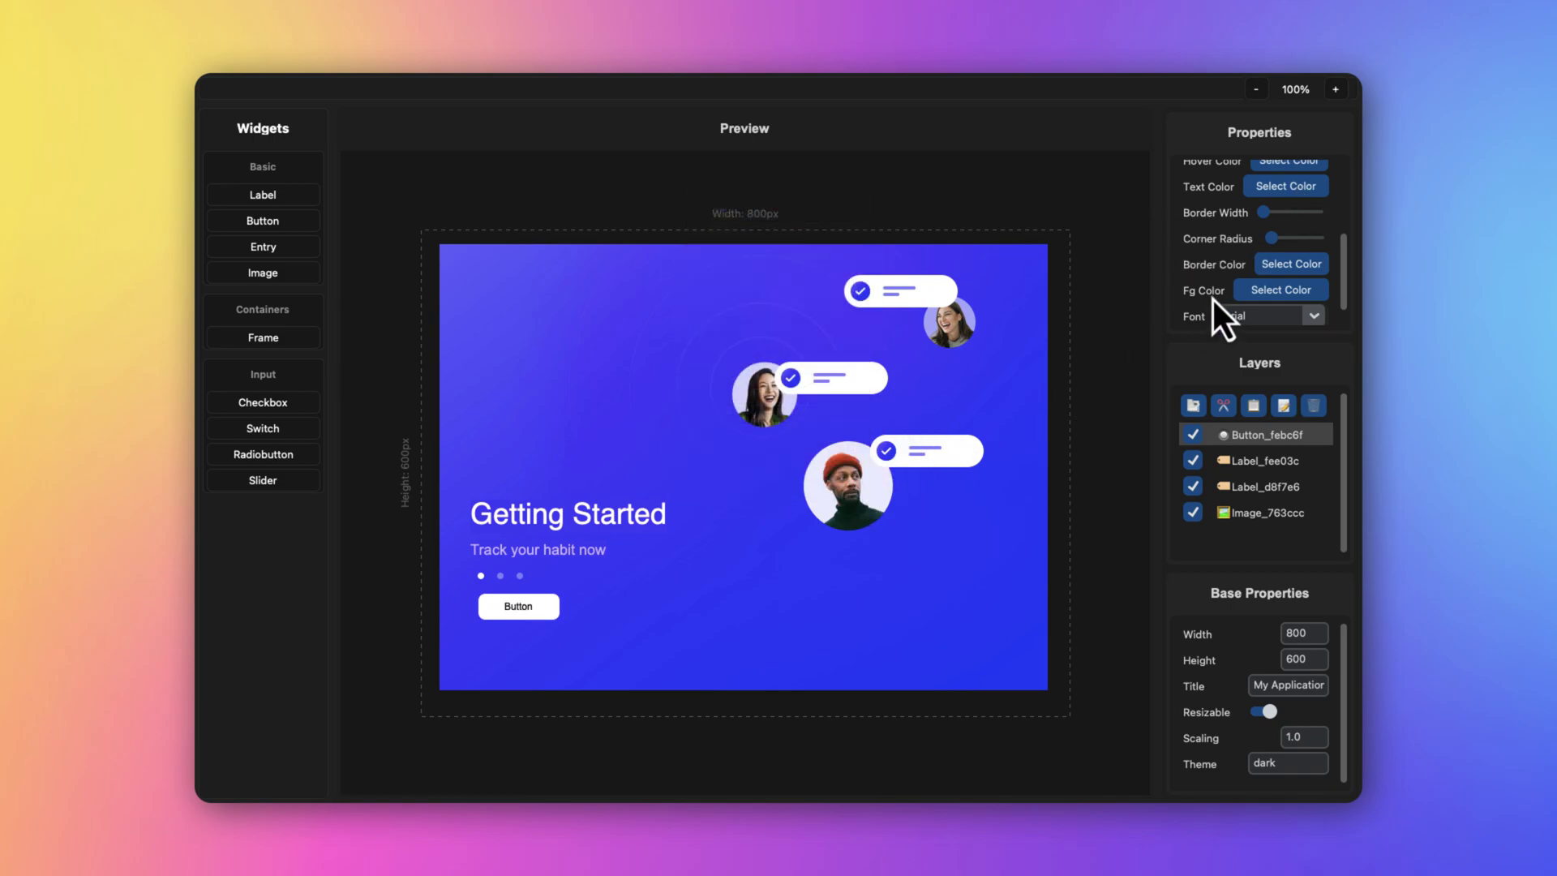
{"action": "scroll", "coordinate": [1297, 169], "scroll_direction": "down", "scroll_amount": 1}
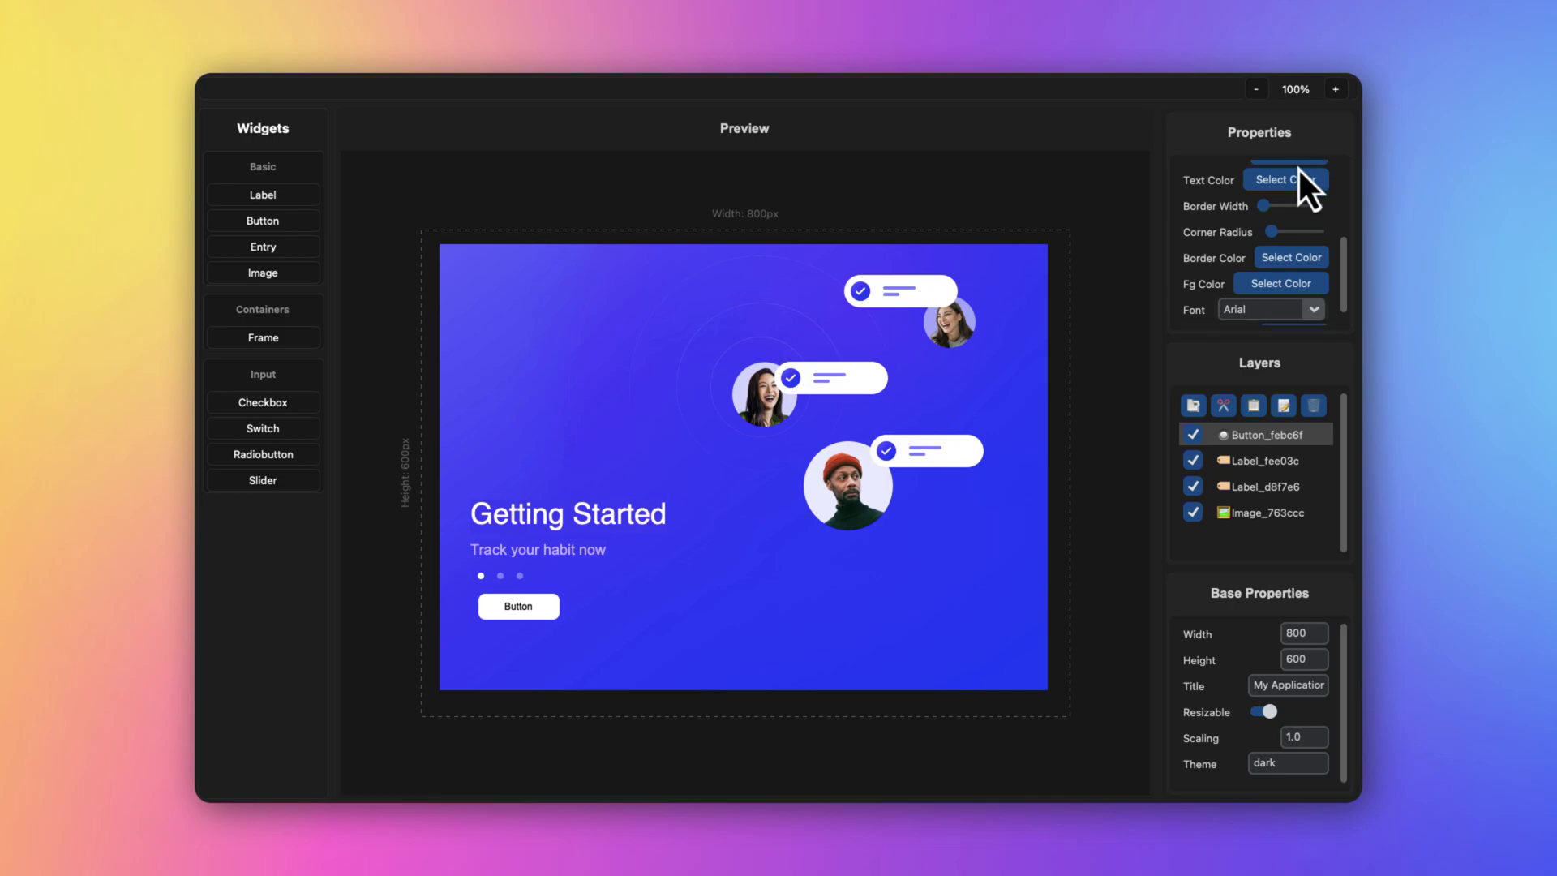
{"action": "left_click", "coordinate": [1287, 183]}
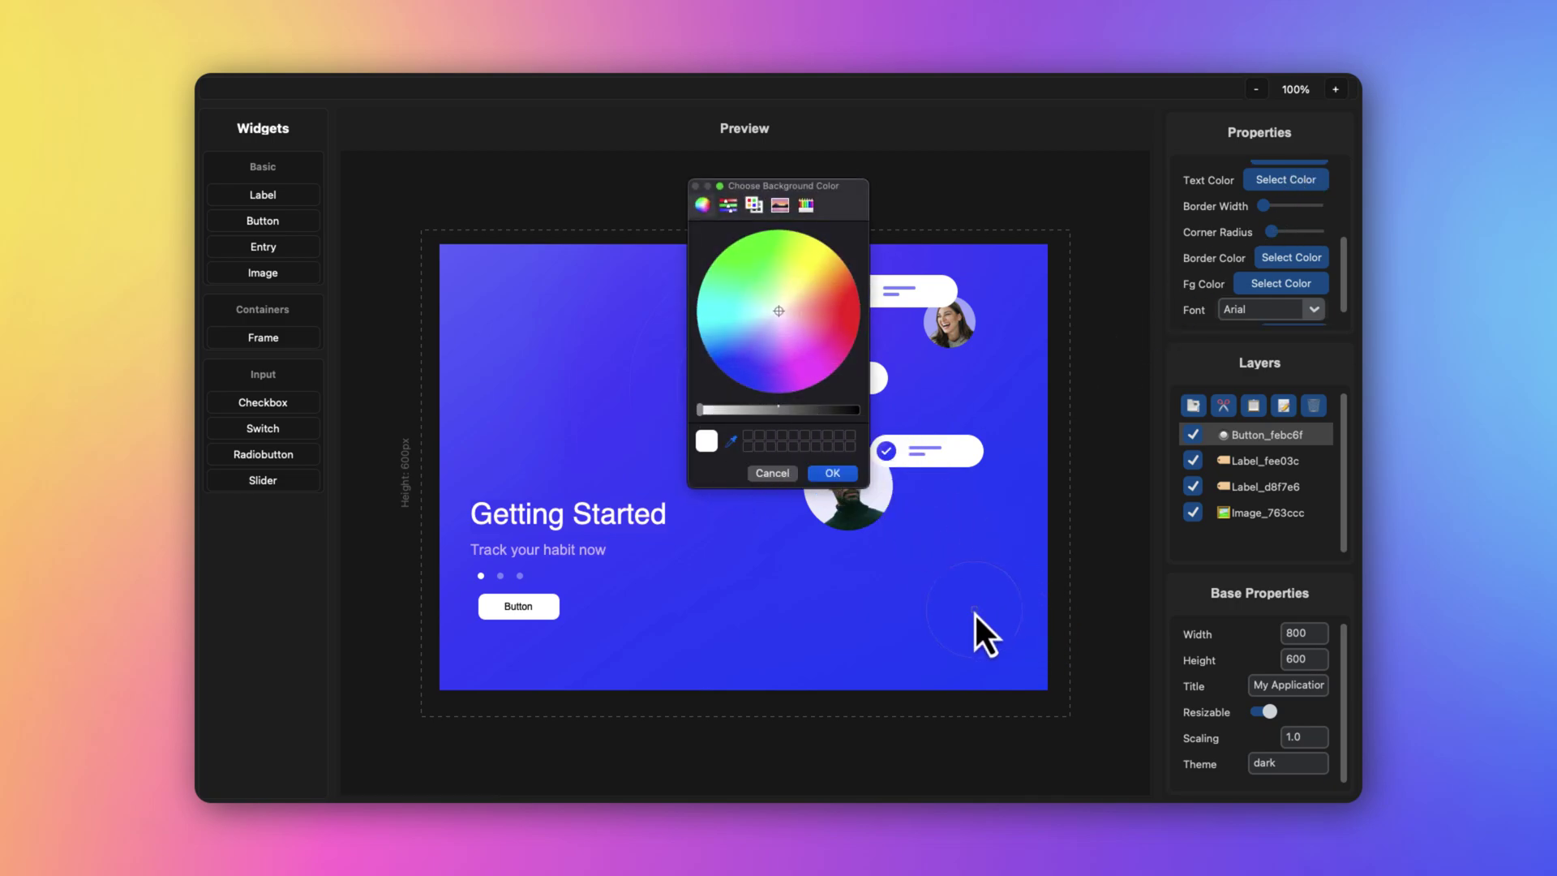
- Change the button caption colour to blue
{"action": "left_click", "coordinate": [737, 364]}
{"action": "left_click", "coordinate": [852, 473]}
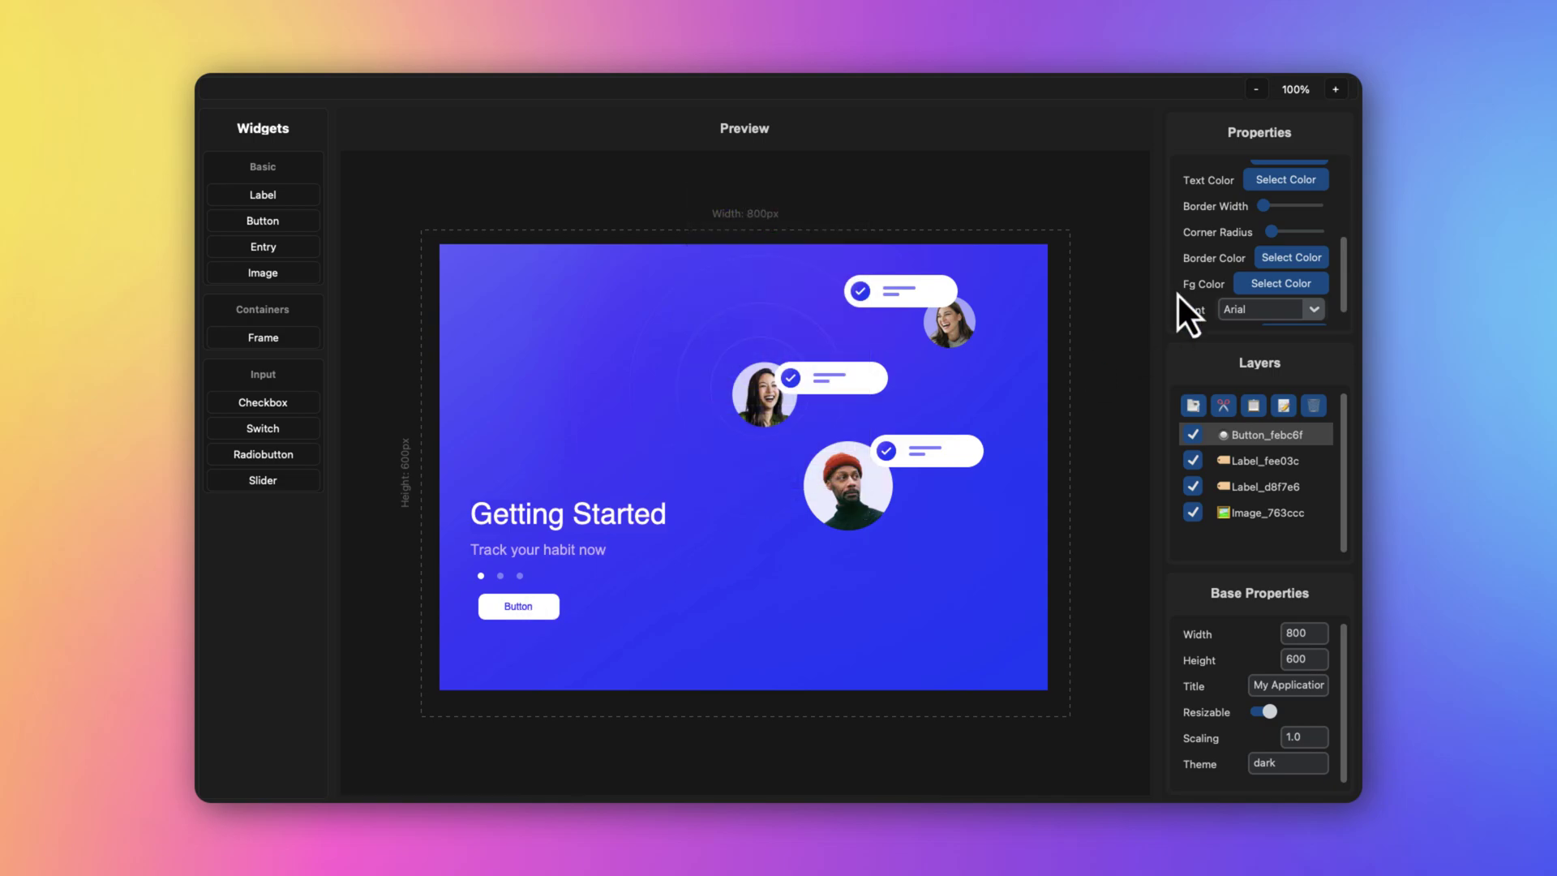
{"action": "scroll", "coordinate": [1234, 255], "scroll_direction": "down", "scroll_amount": 1}
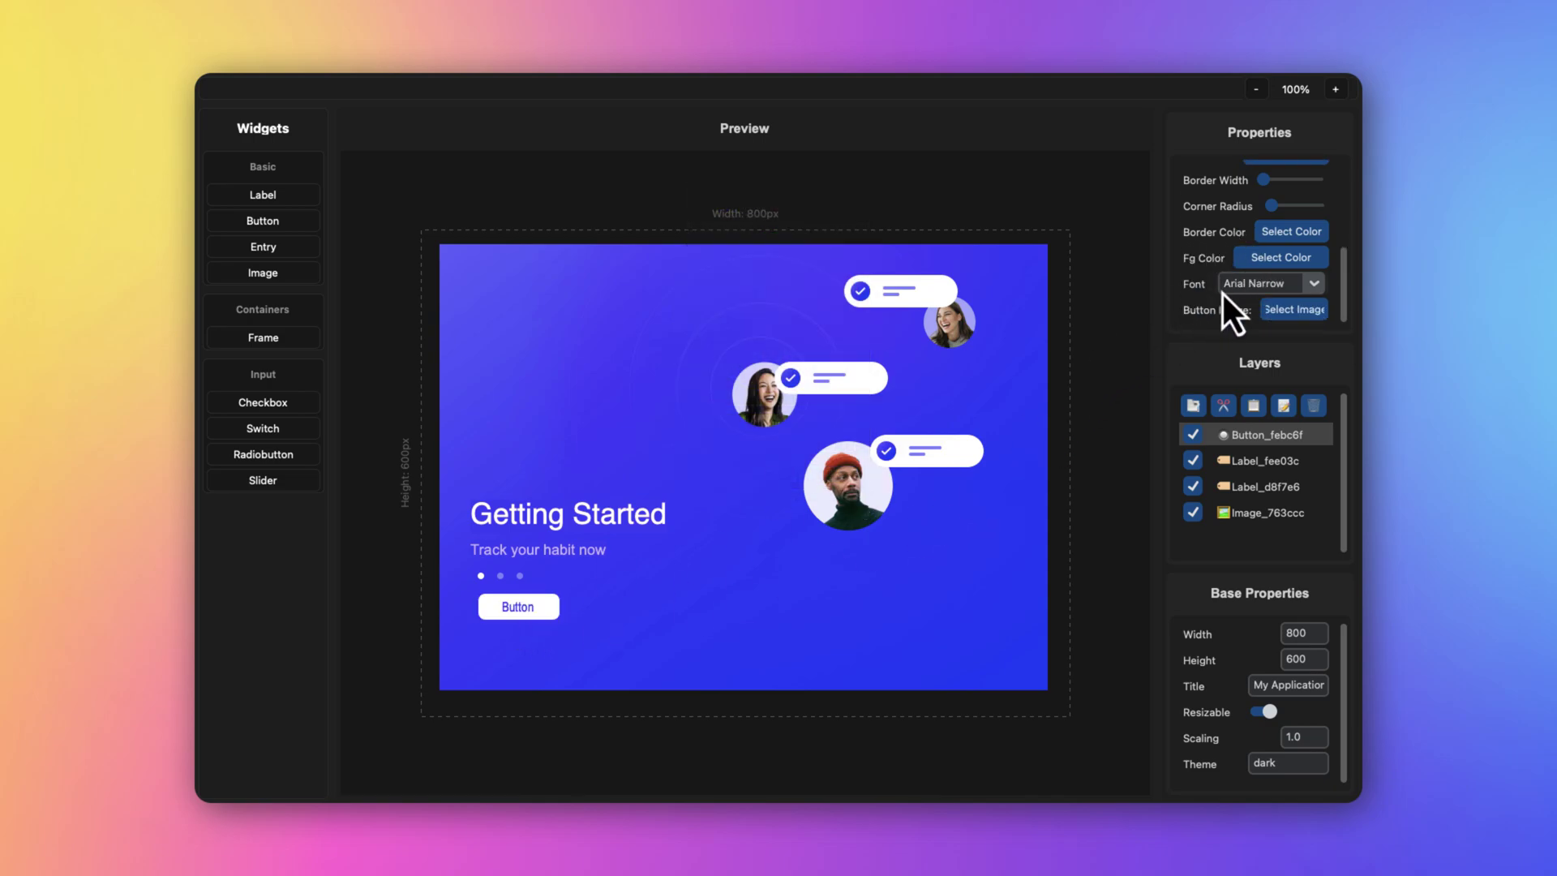
{"action": "scroll", "coordinate": [1239, 289], "scroll_direction": "up", "scroll_amount": 1}
{"action": "scroll", "coordinate": [1279, 193], "scroll_direction": "up", "scroll_amount": 1}
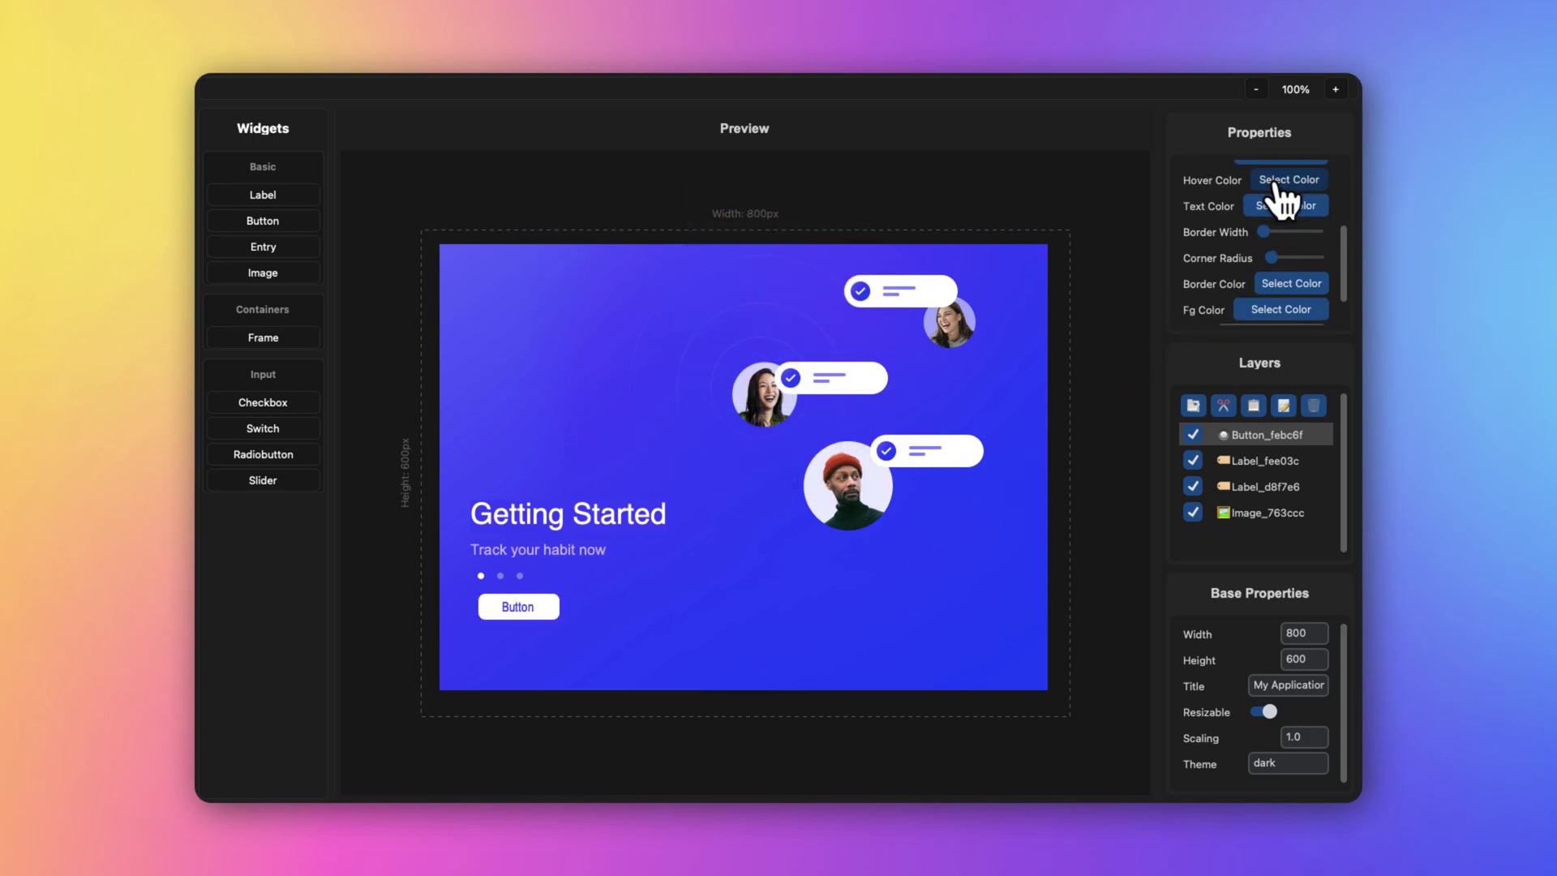
- Set the button's hover colour to a pale near-white
{"action": "left_click", "coordinate": [1284, 183]}
{"action": "left_click_drag", "start_coordinate": [755, 395], "coordinate": [760, 327]}
{"action": "left_click", "coordinate": [834, 475]}
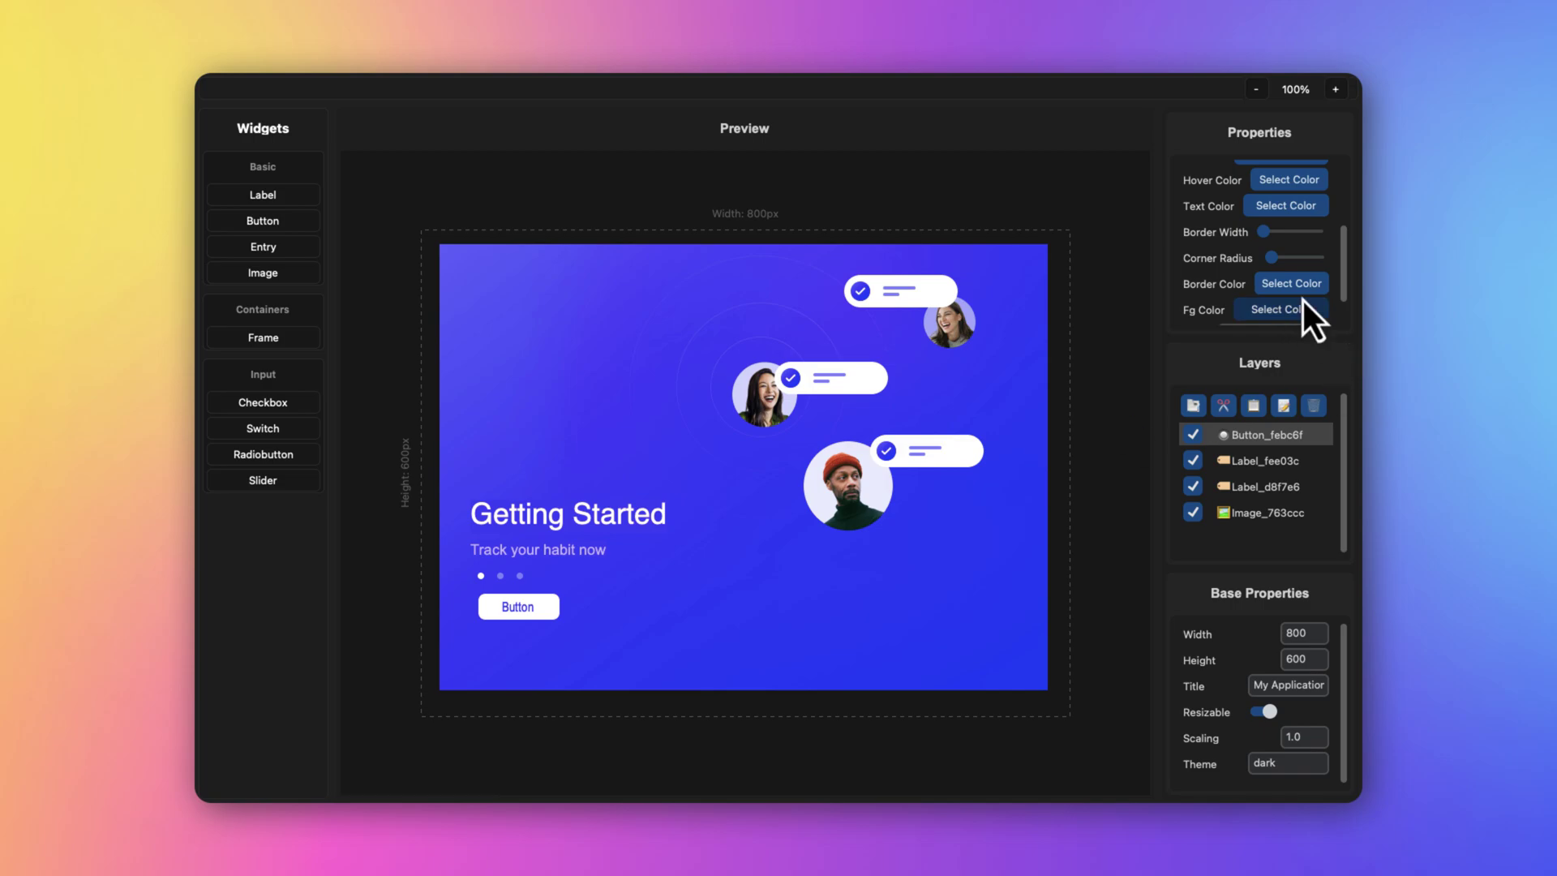
{"action": "scroll", "coordinate": [1292, 271], "scroll_direction": "up", "scroll_amount": 2}
- Change the button caption to 'Login'
{"action": "double_click", "coordinate": [1301, 191]}
{"action": "type", "text": "Login"}
{"action": "left_click", "coordinate": [1304, 165]}
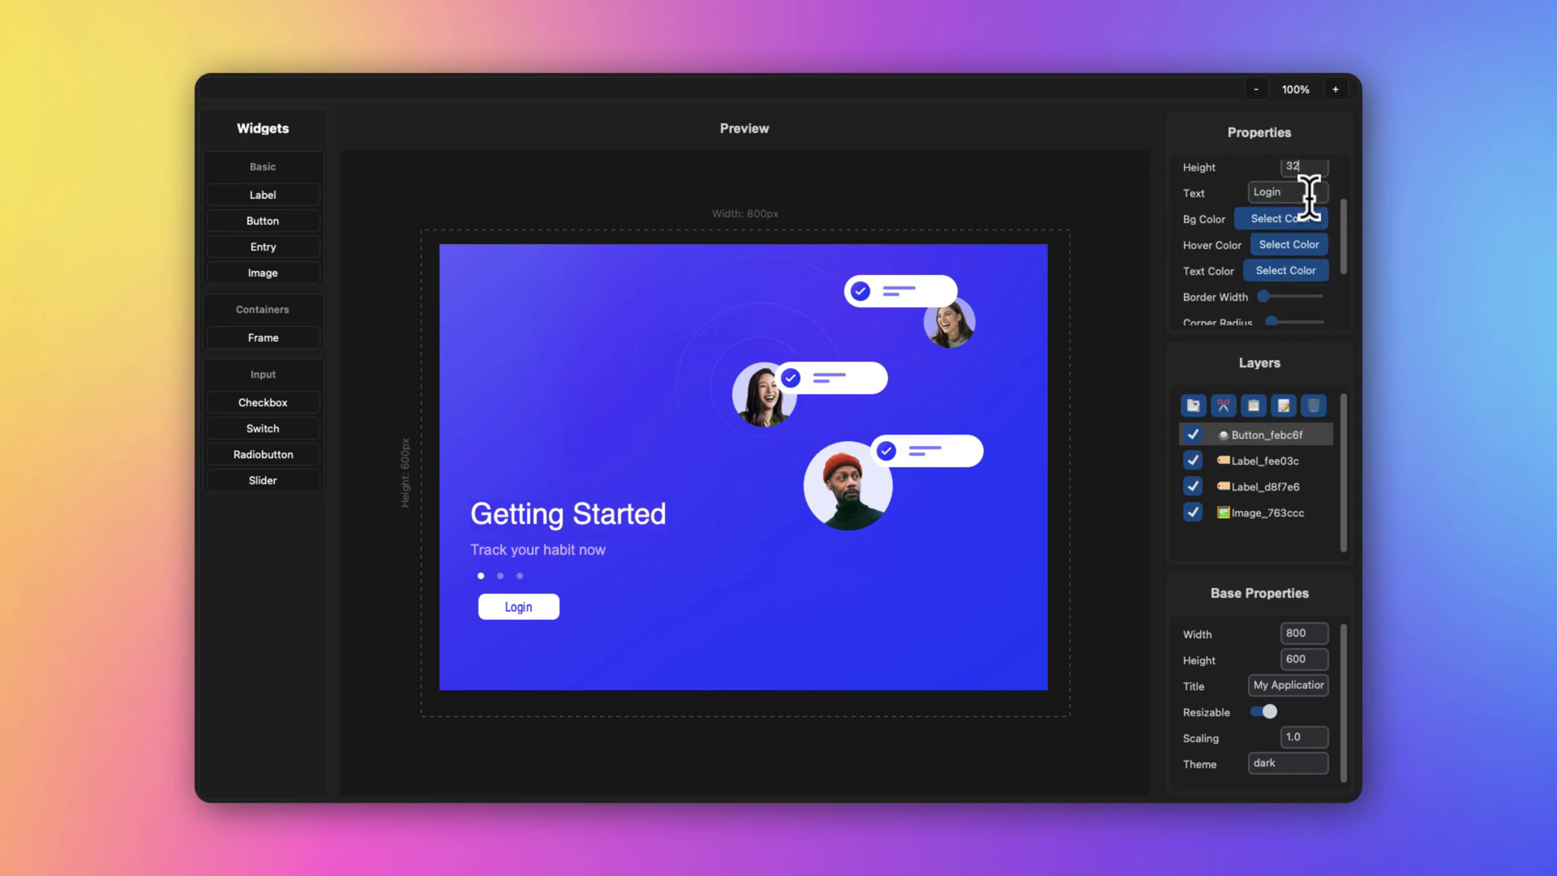
- Set the button width to 230 and height to 39
{"action": "key", "text": "shift+Tab"}
{"action": "type", "text": "250"}
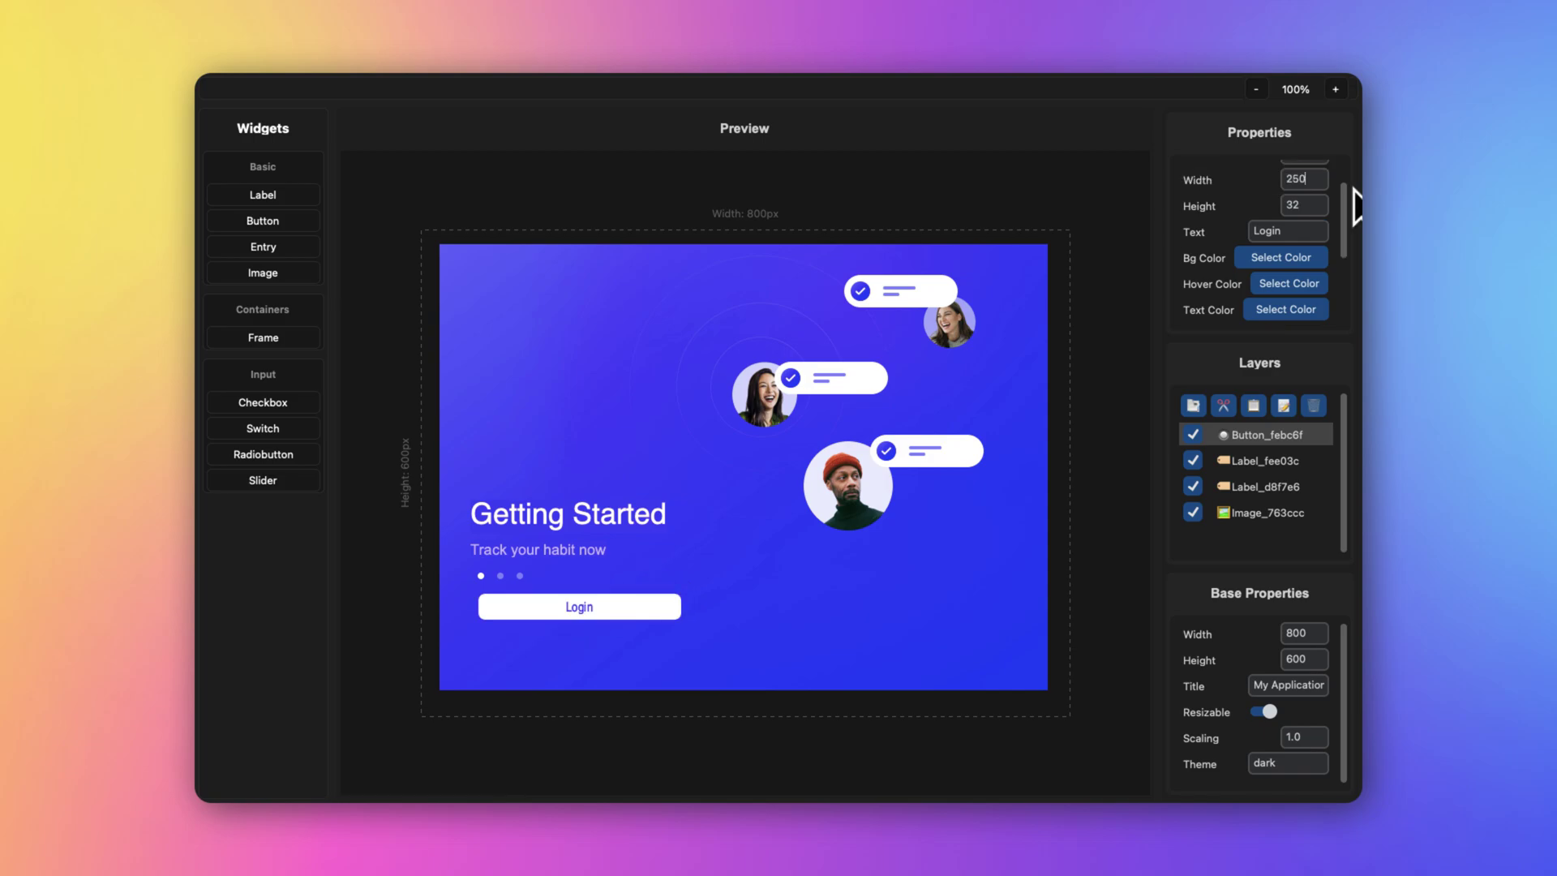
{"action": "key", "text": "BackSpace"}
{"action": "key", "text": "BackSpace"}
{"action": "key", "text": "BackSpace"}
{"action": "type", "text": "230"}
{"action": "key", "text": "Tab"}
{"action": "type", "text": "39"}
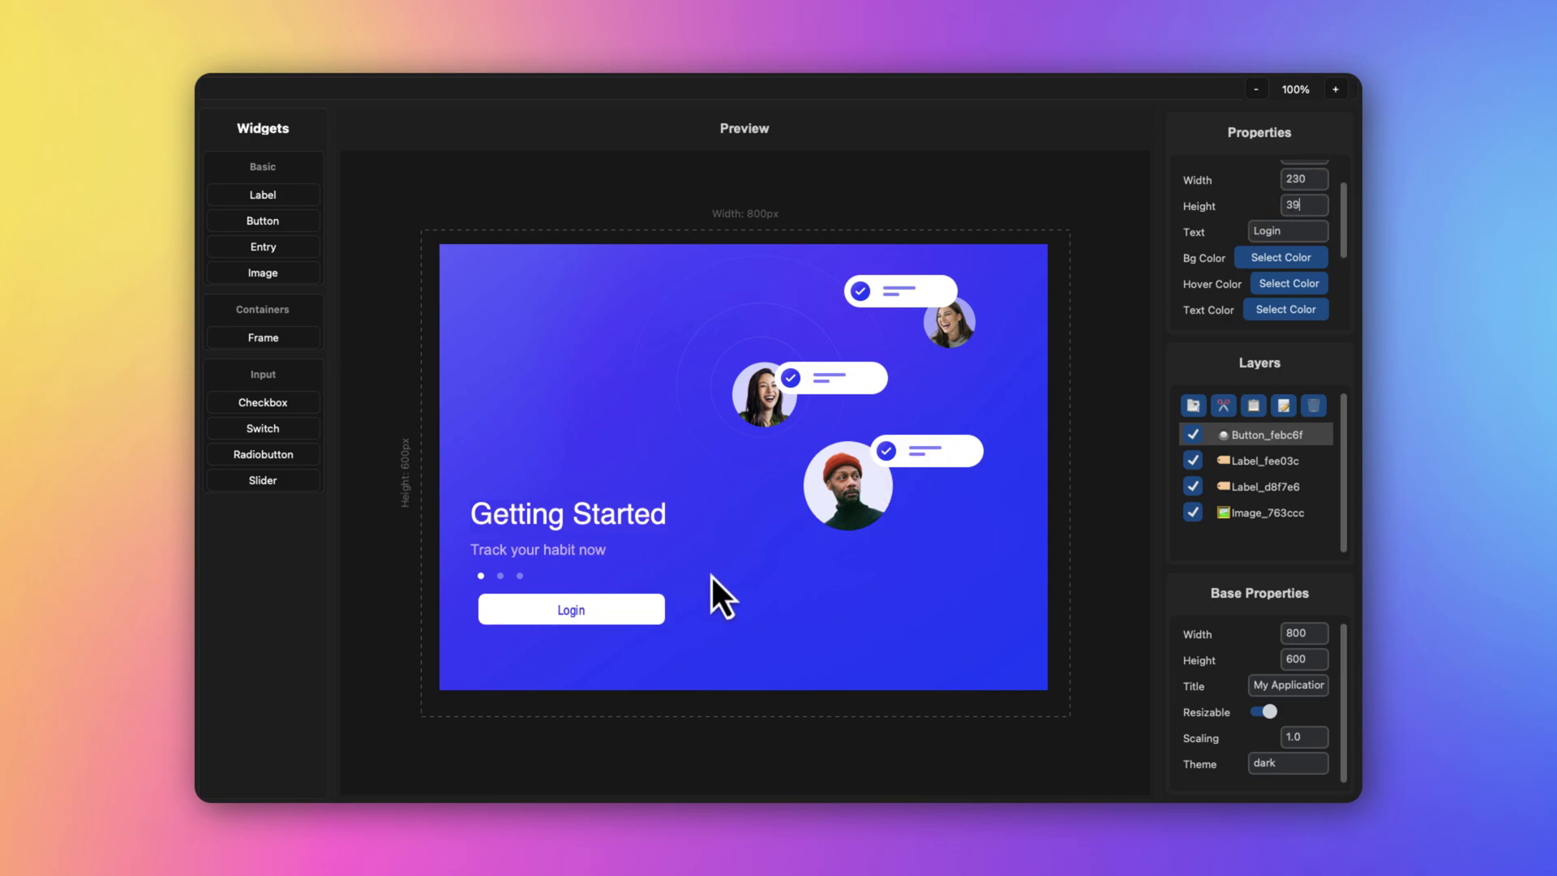
- Increase the Login button's corner radius and align it under the subtitle at the heading's left edge
{"action": "left_click", "coordinate": [601, 615]}
{"action": "scroll", "coordinate": [1331, 281], "scroll_direction": "down", "scroll_amount": 3}
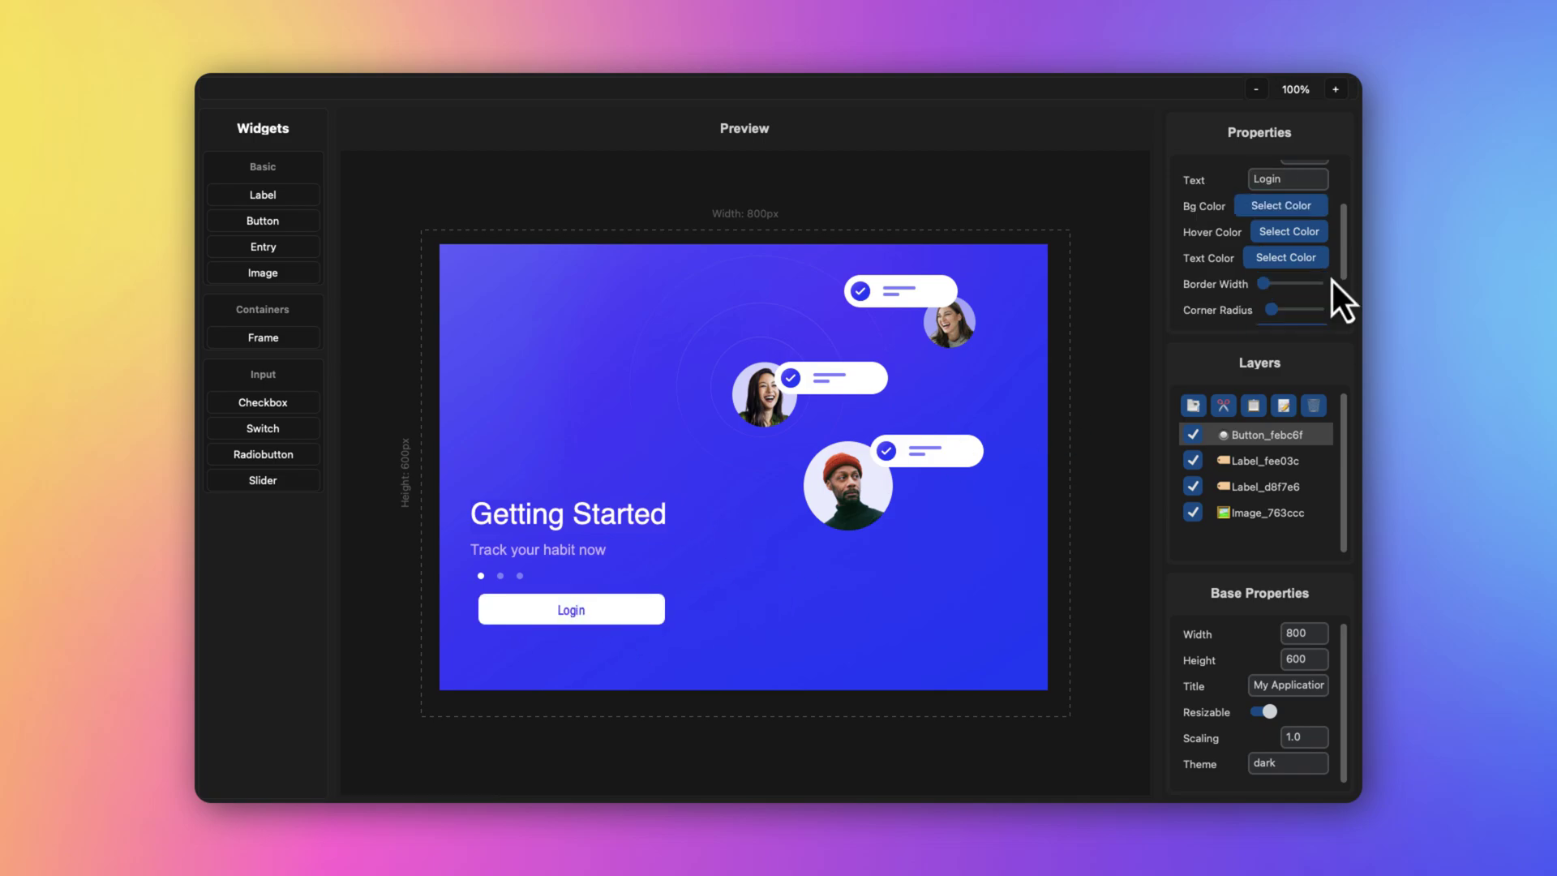
{"action": "left_click_drag", "start_coordinate": [1273, 272], "coordinate": [1304, 274]}
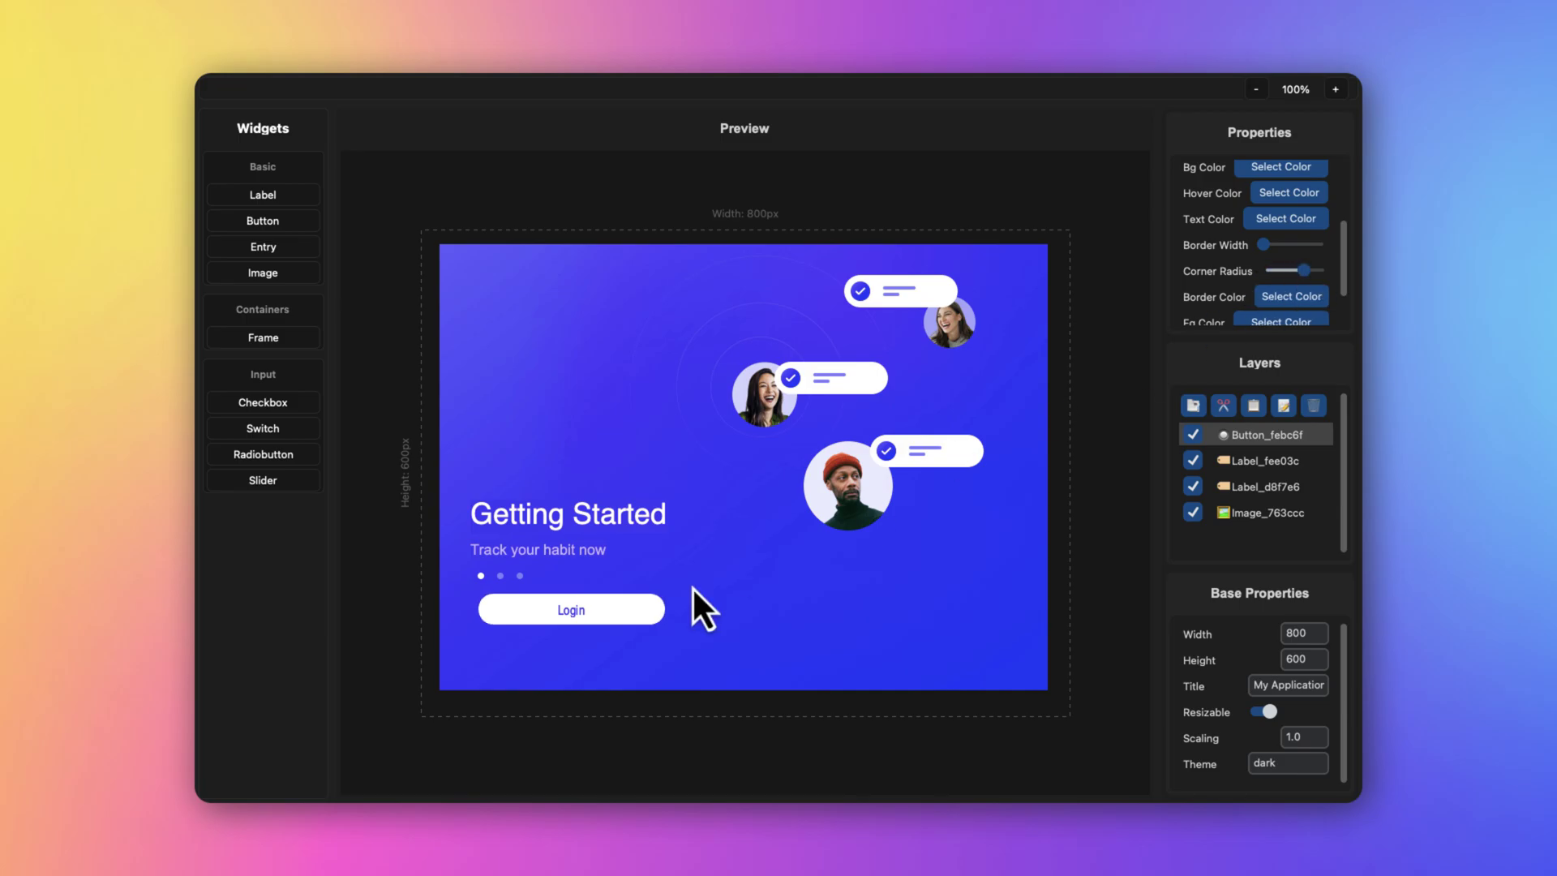
{"action": "left_click_drag", "start_coordinate": [550, 615], "coordinate": [545, 613]}
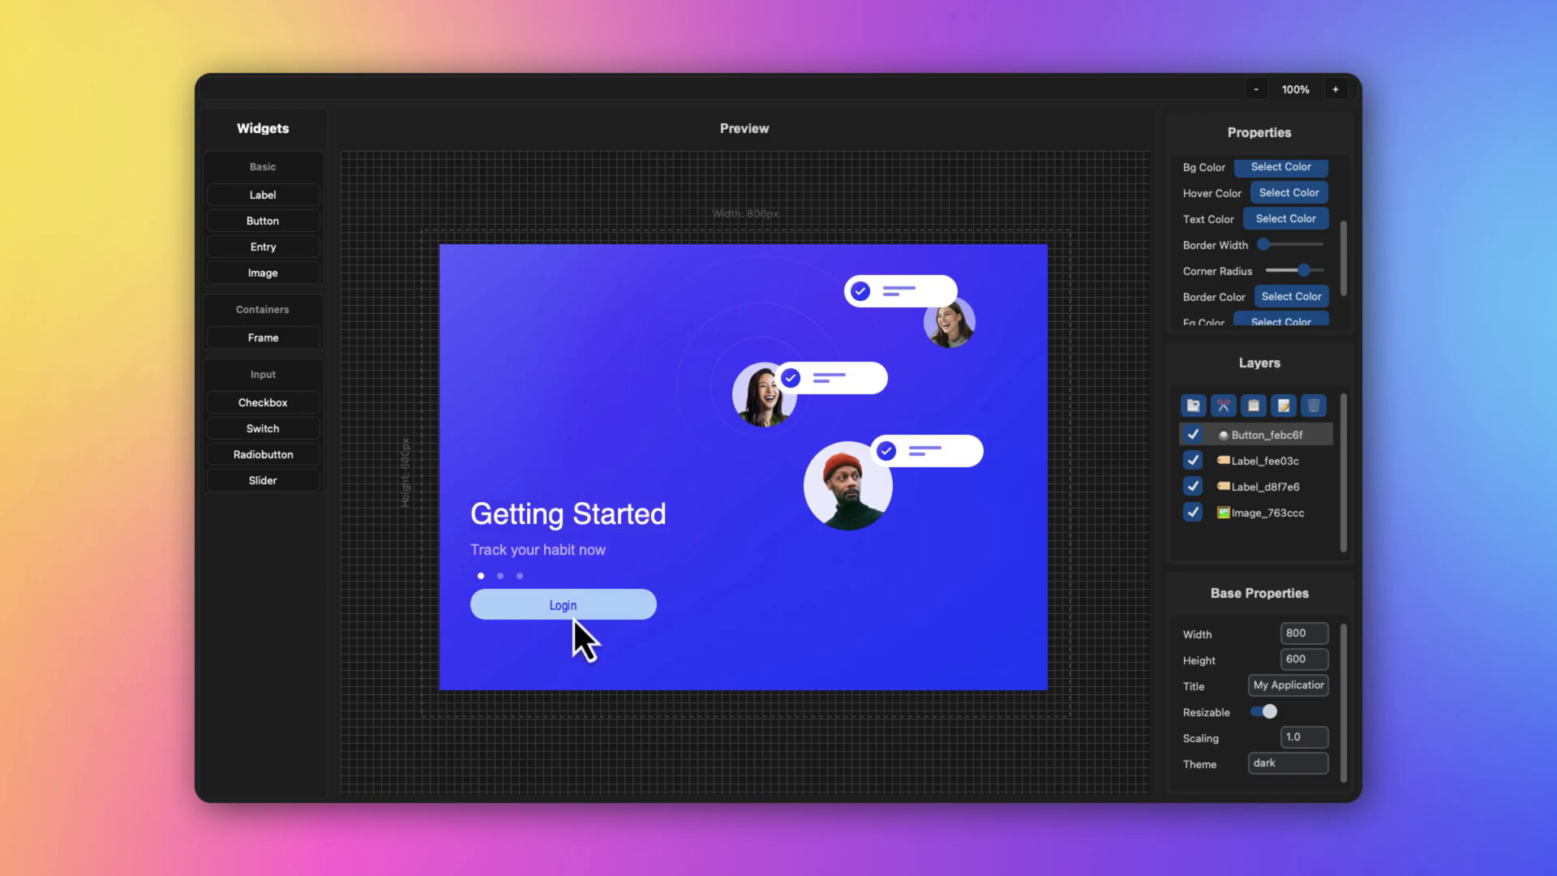
{"action": "left_click_drag", "start_coordinate": [573, 618], "coordinate": [571, 625]}
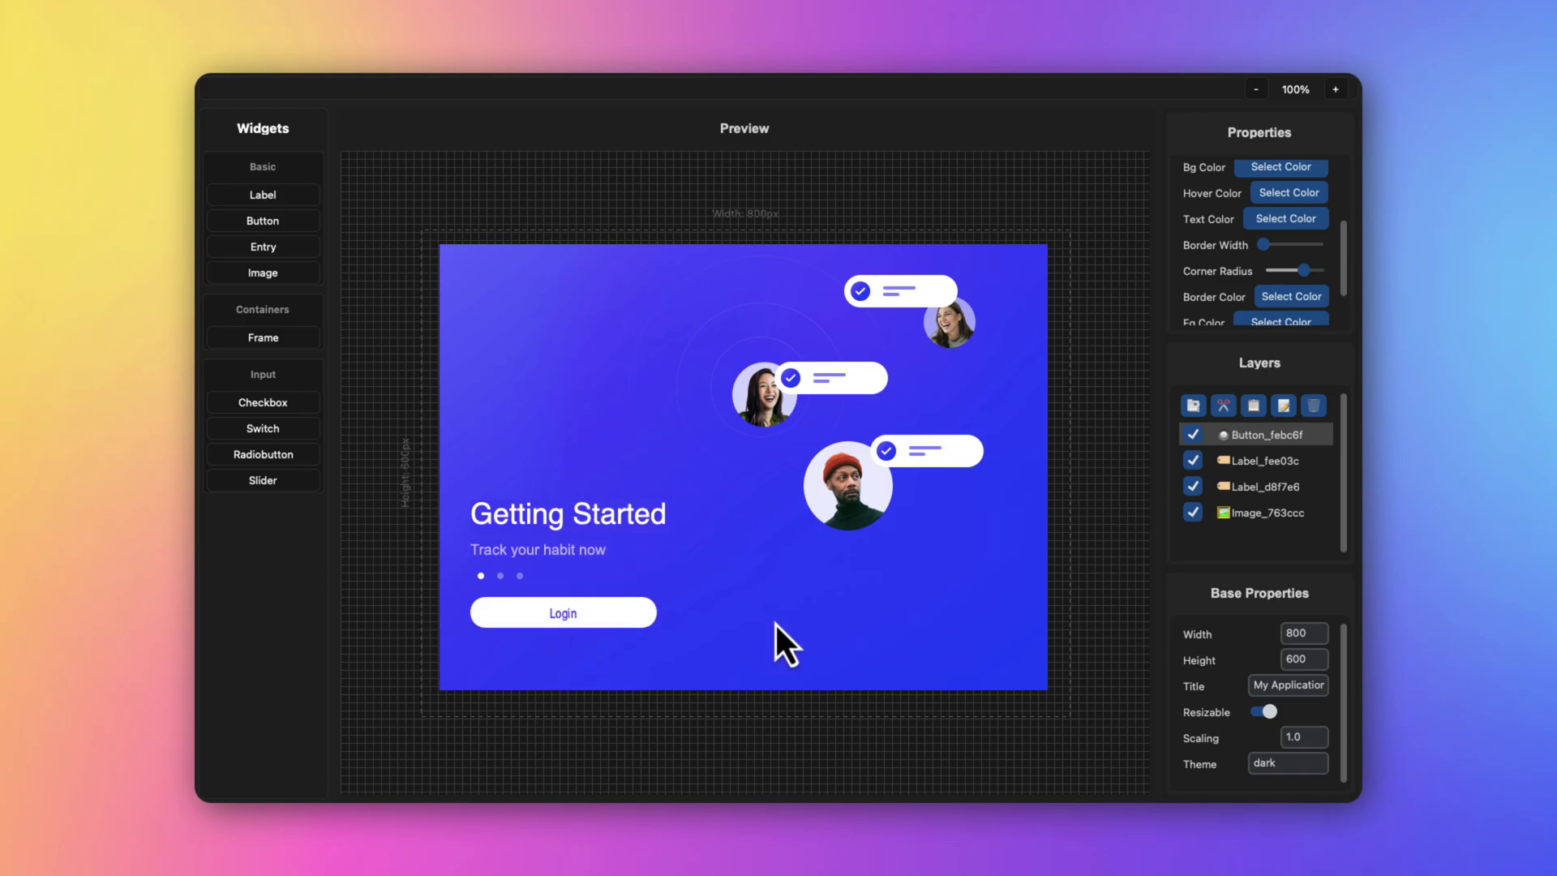
- Turn off Show Grid in the View menu to hide the layout grid
{"action": "mouse_move", "coordinate": [577, 75]}
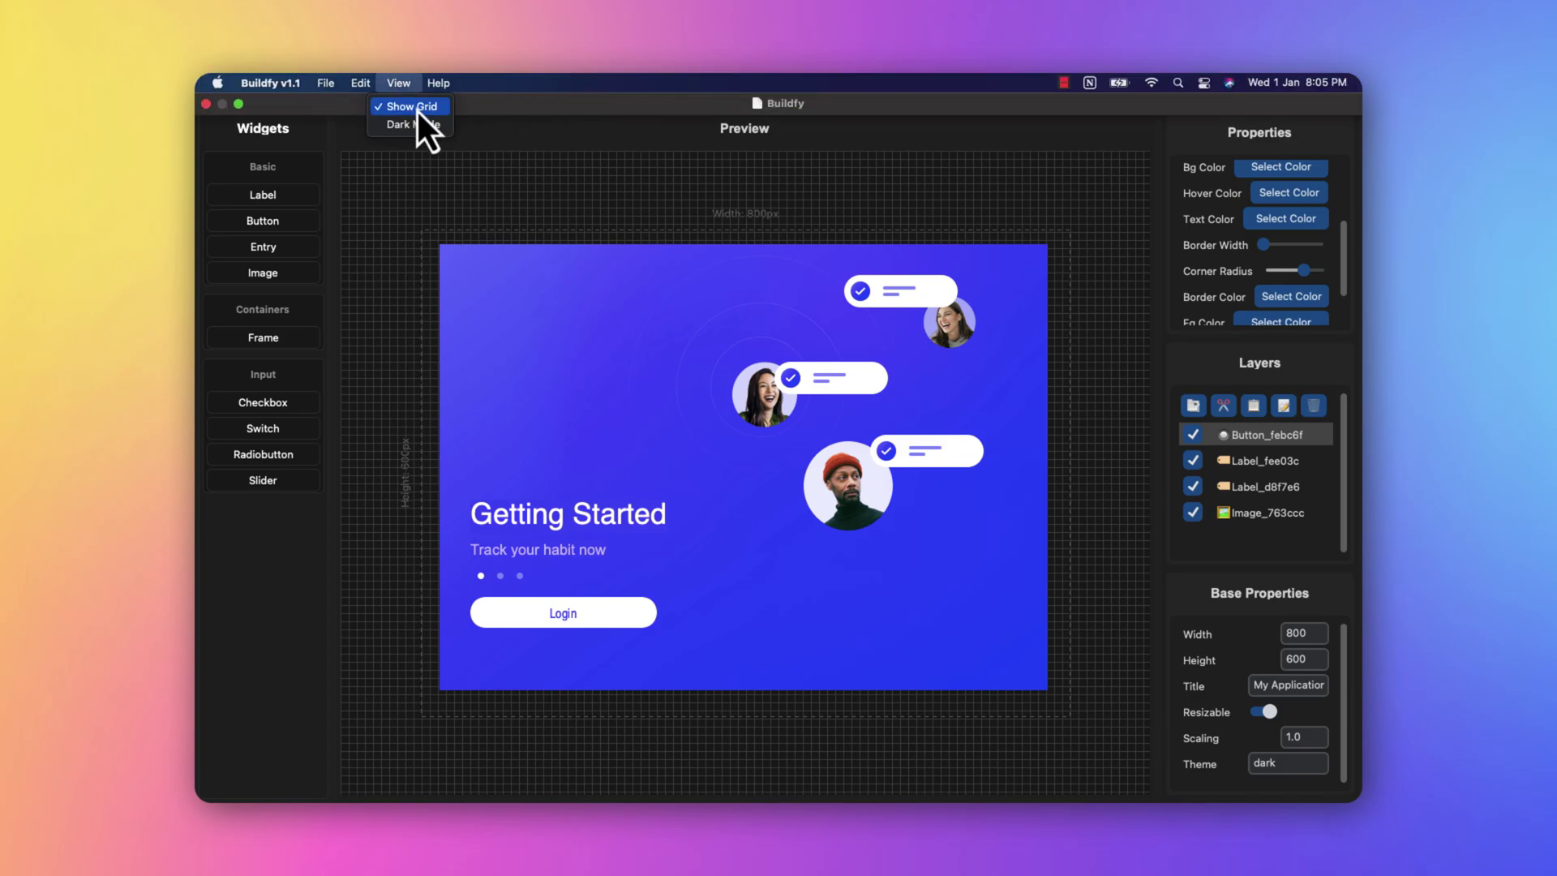
{"action": "left_click", "coordinate": [416, 107]}
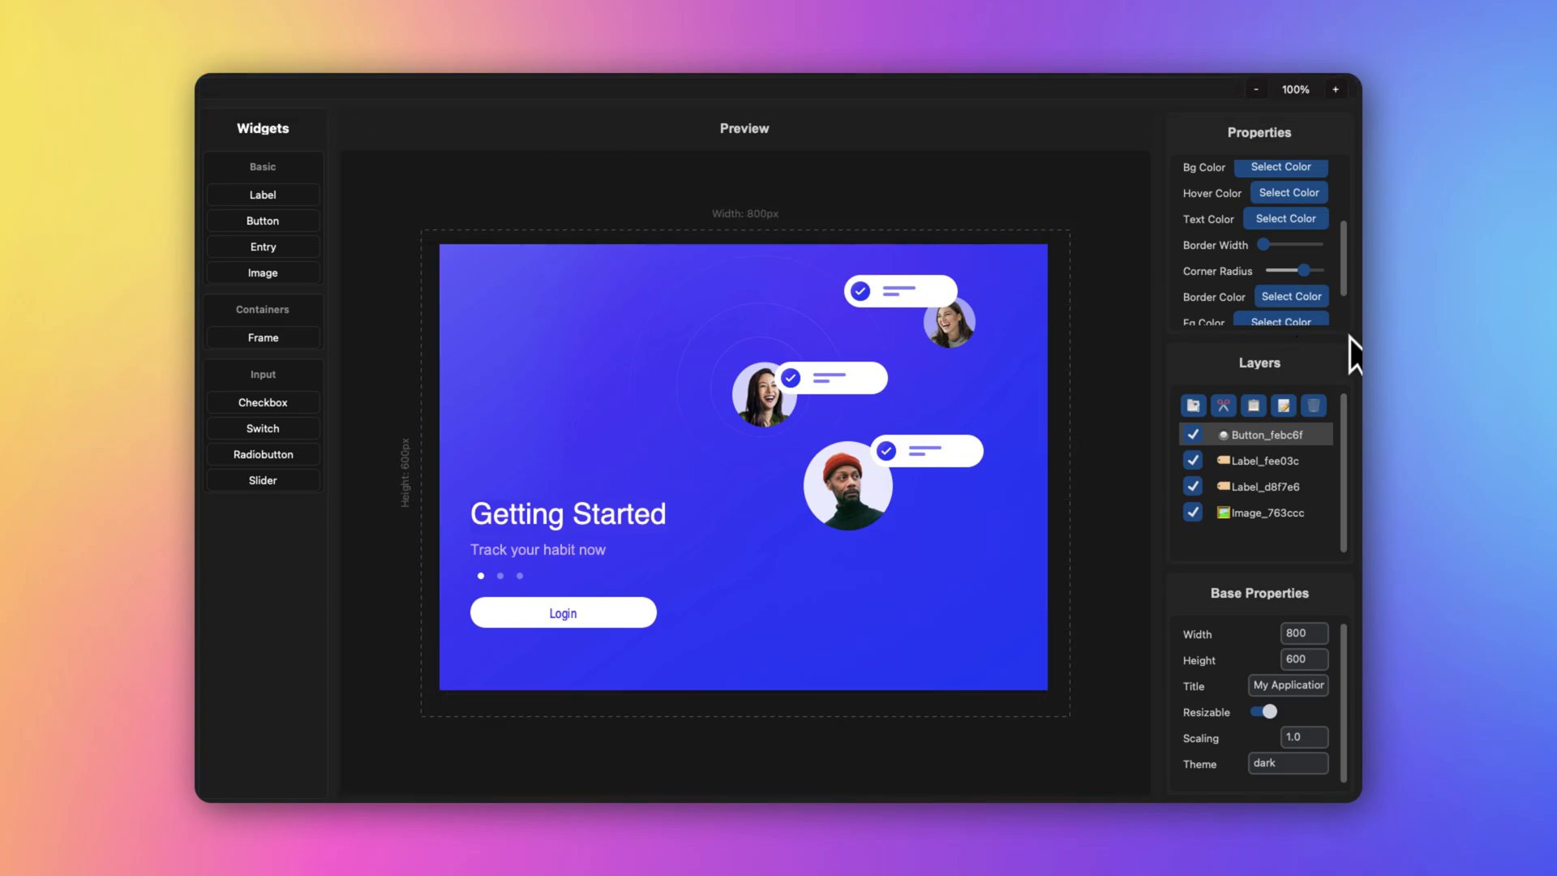